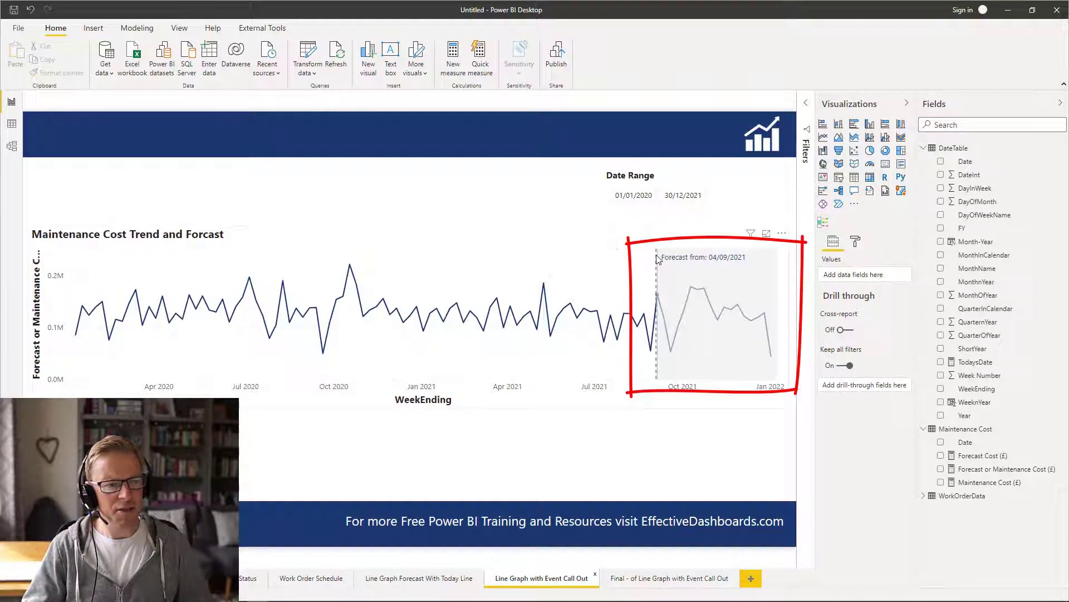
- Bring up the Maintenance Cost Trend and Forcast chart's WeekEnding axis and cost measure fields
mouse_move(657, 263)
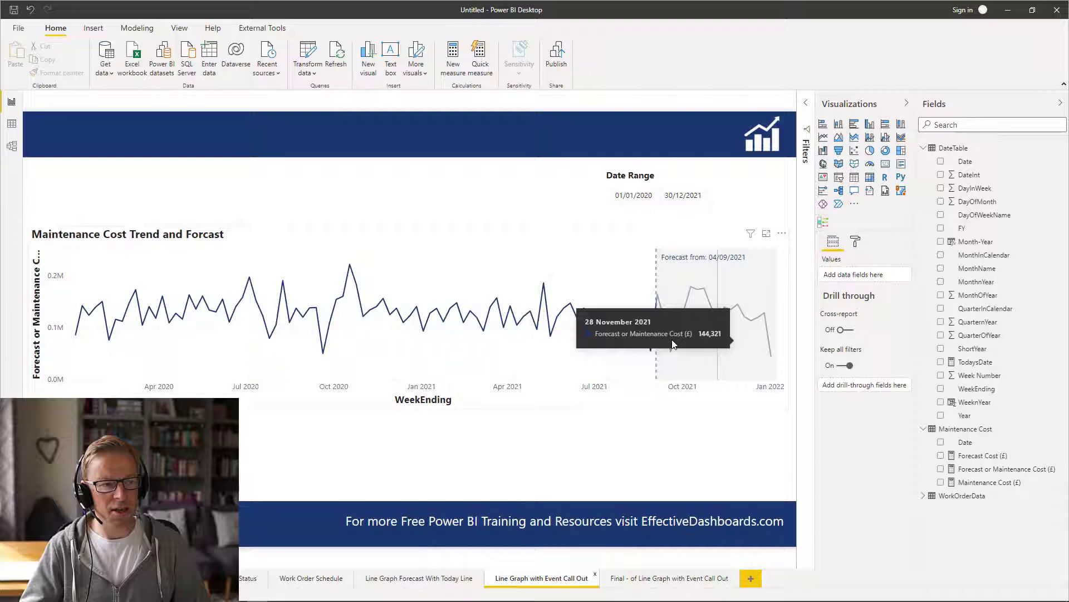
left_click(412, 240)
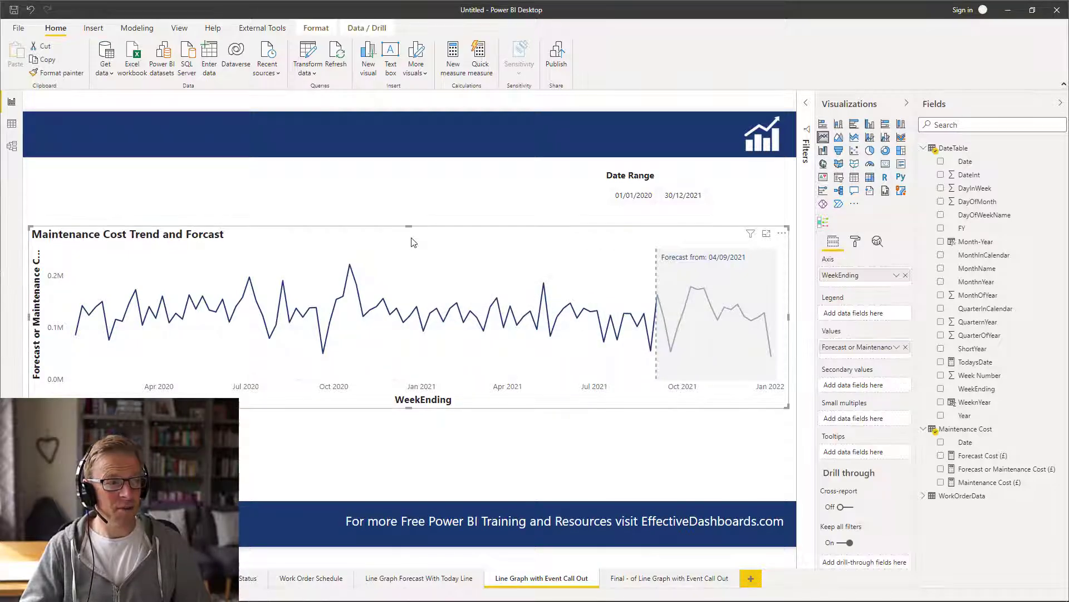
left_click(11, 124)
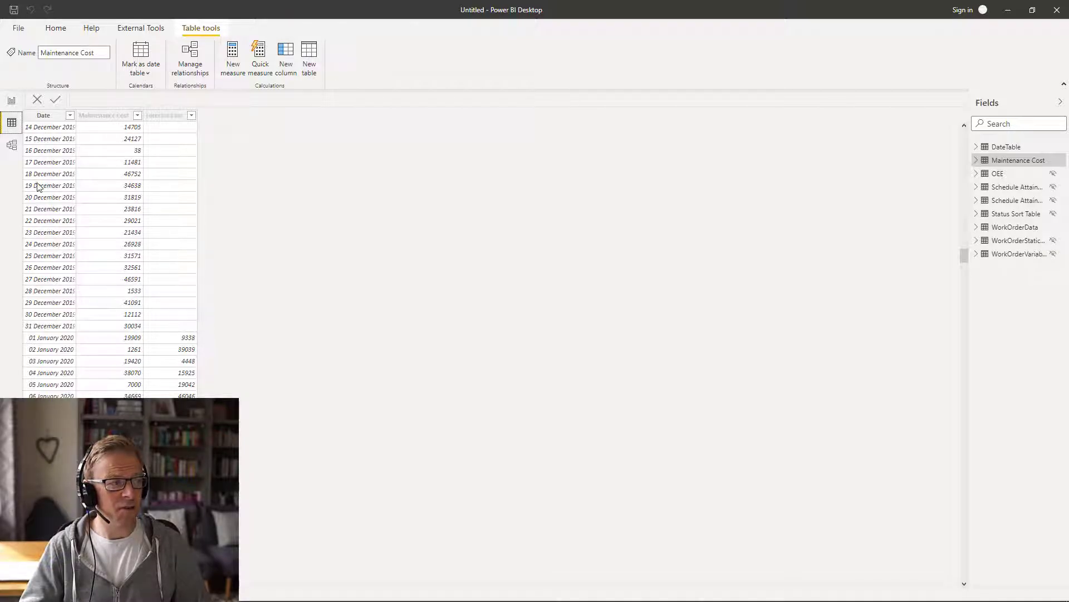
left_click(13, 102)
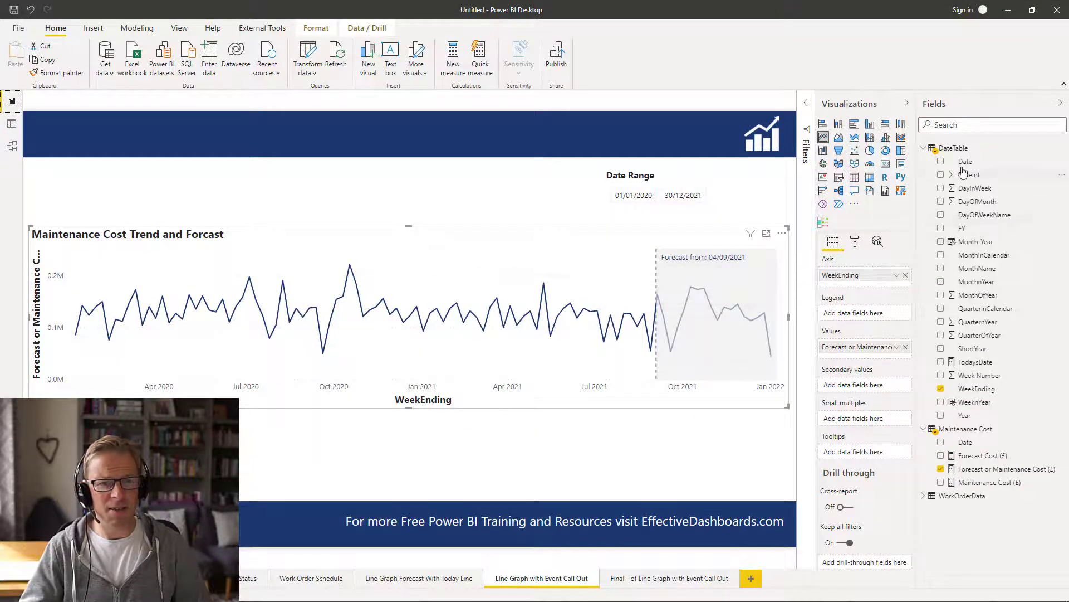
left_click(924, 148)
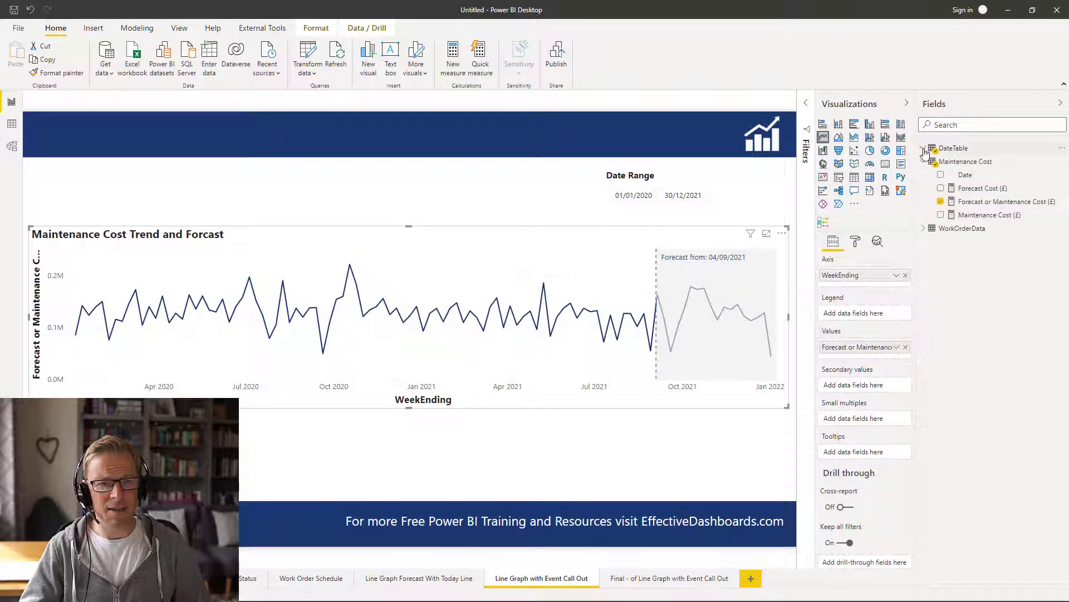
left_click(981, 202)
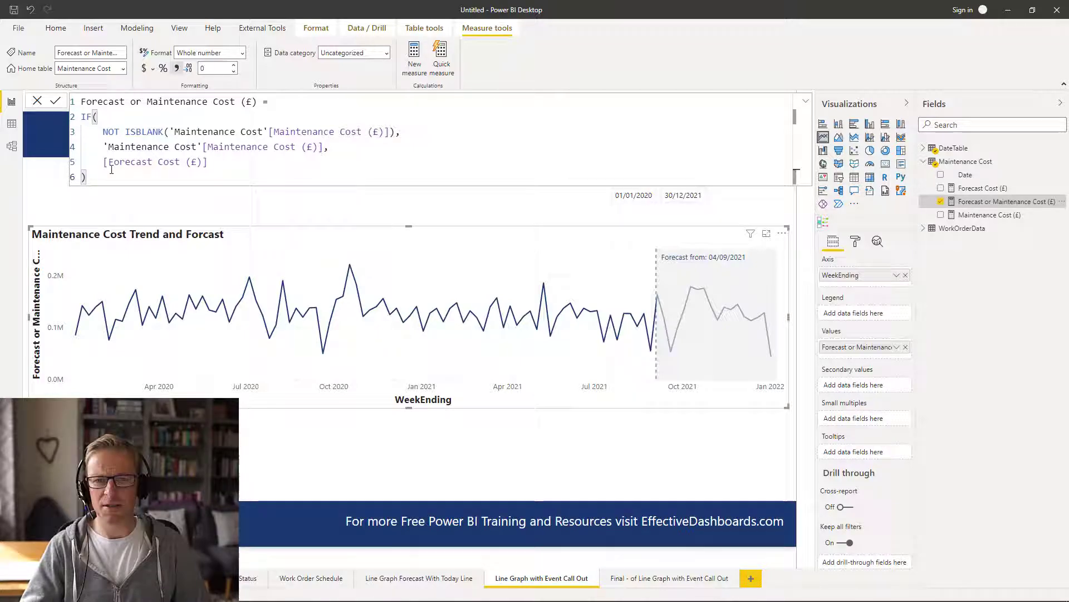
left_click(456, 214)
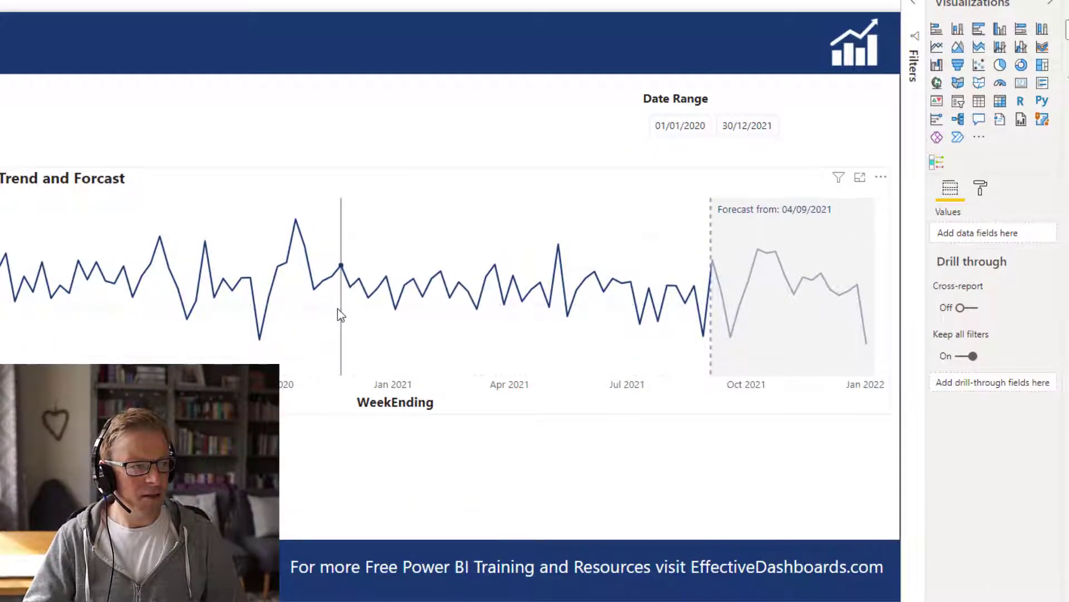
- Check the 220,937 peak for week ending 18 October 2020, then select the line chart
mouse_move(743, 274)
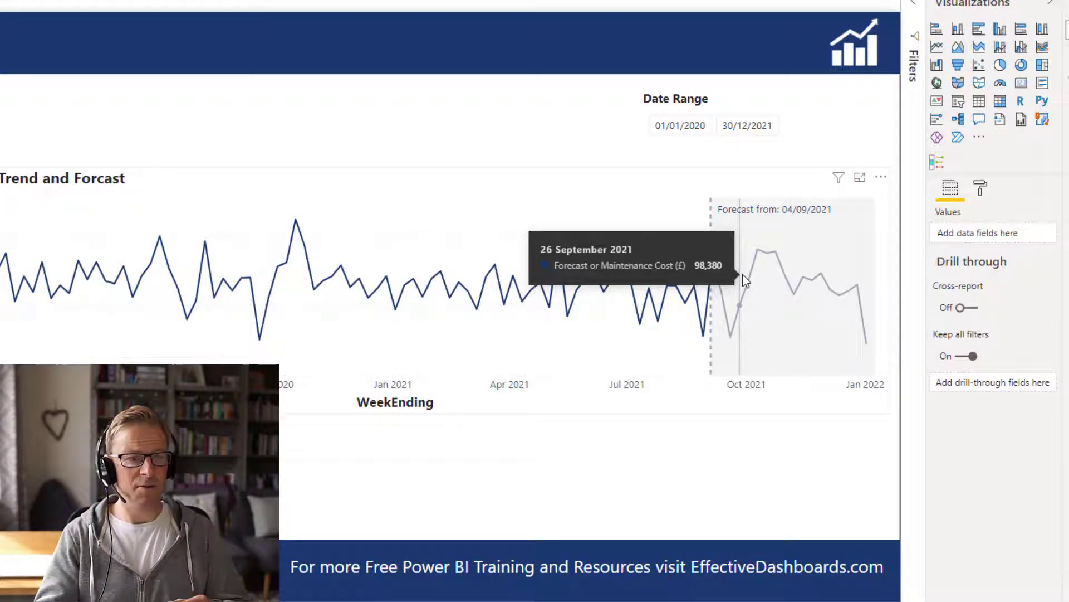
left_click(555, 187)
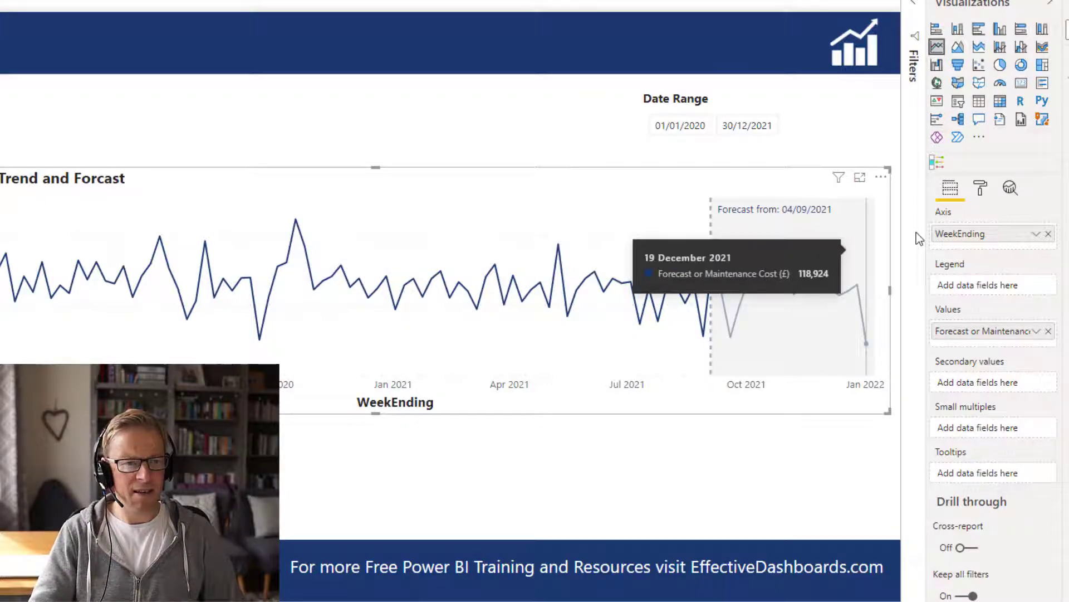
- In Analytics, add a new X-axis constant line named 'Lube Oil Cooler Failure - £115k'
left_click(1011, 189)
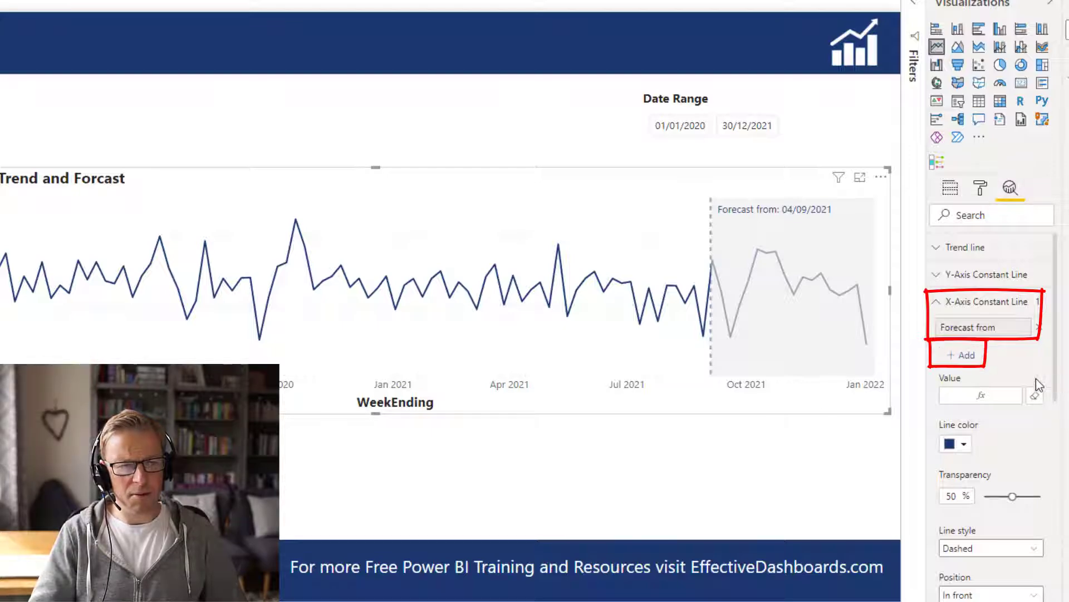
left_click(966, 356)
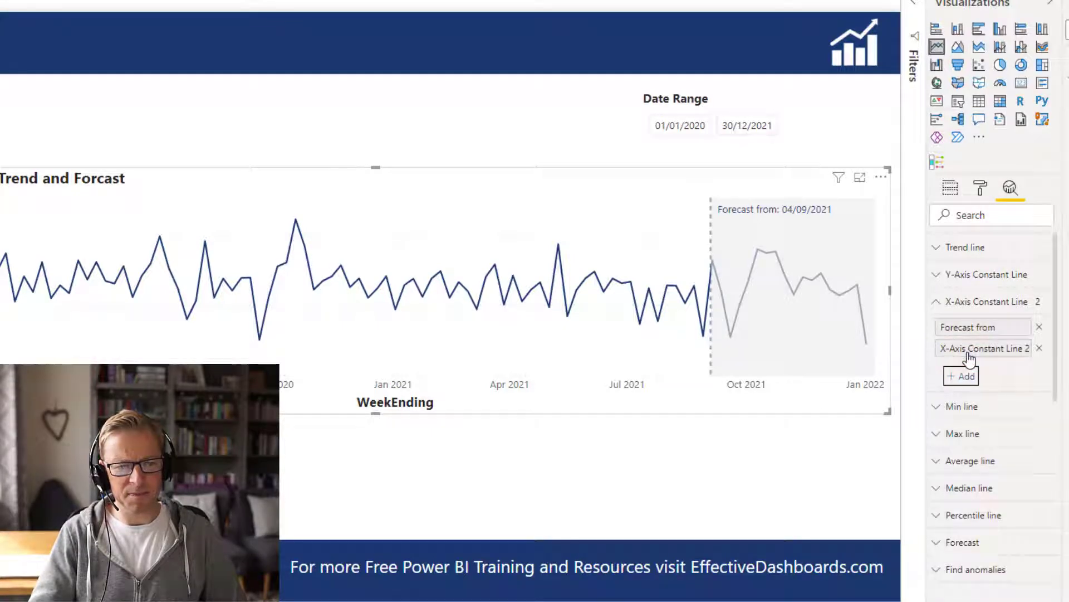
double_click(954, 350)
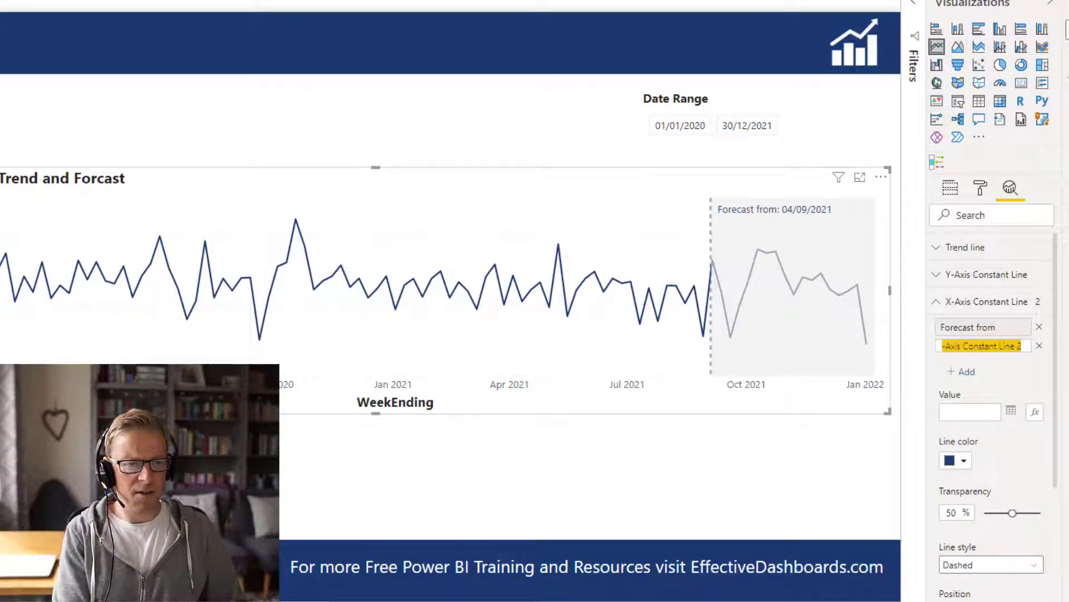
type("Coc")
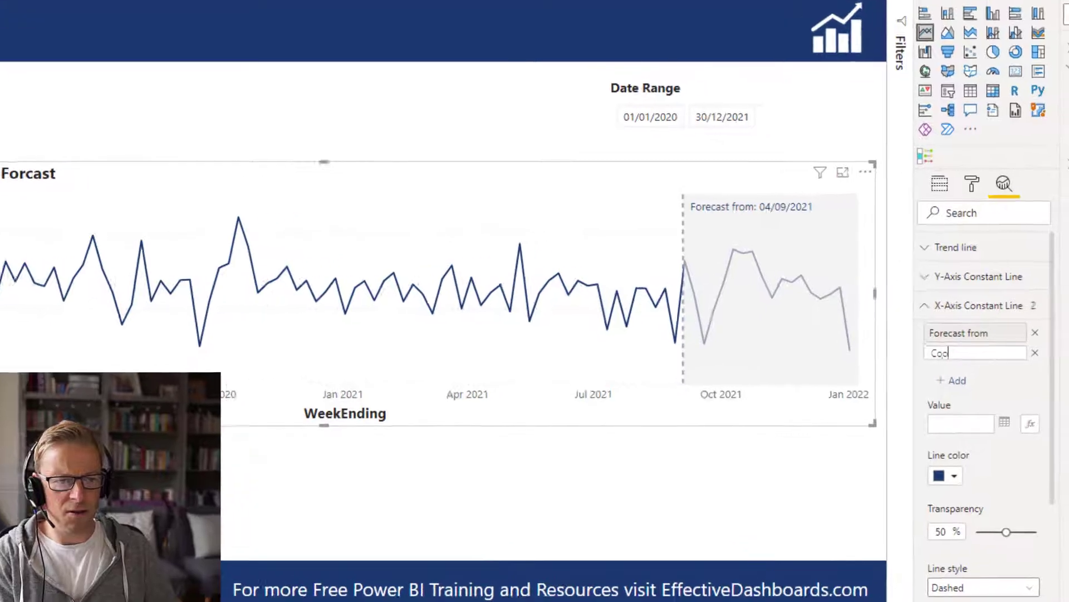
key("BackSpace")
key("BackSpace")
key("BackSpace")
type("Lube Oil C")
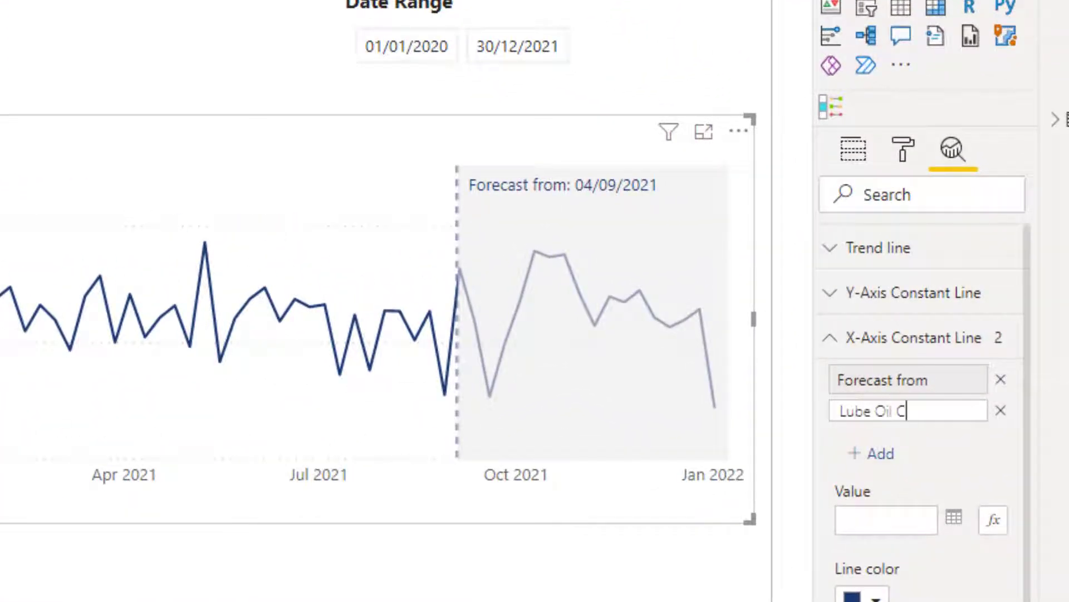
type("ooler Failure")
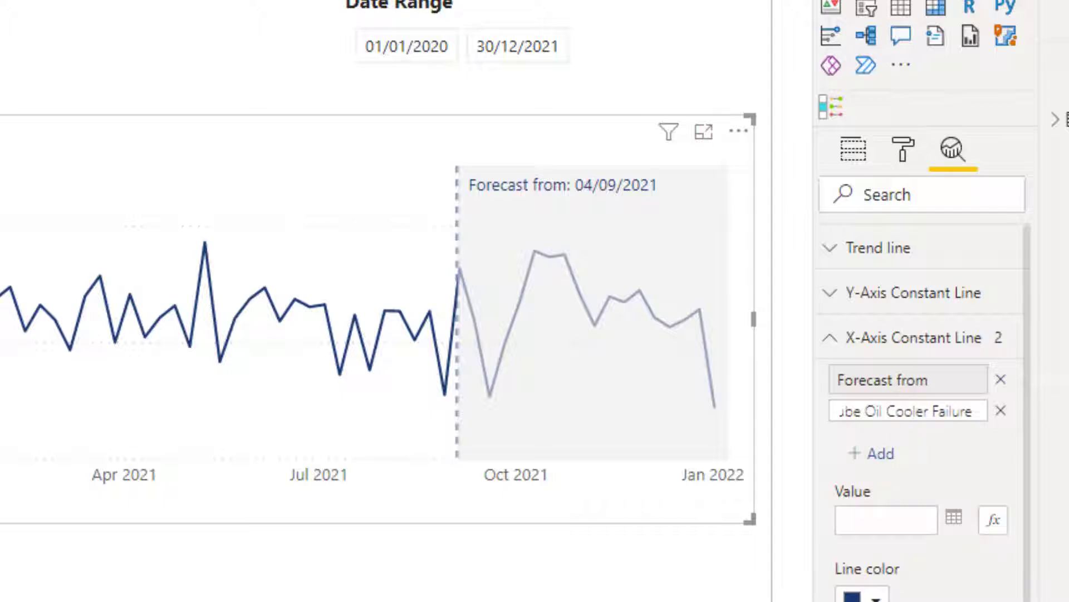
type("-")
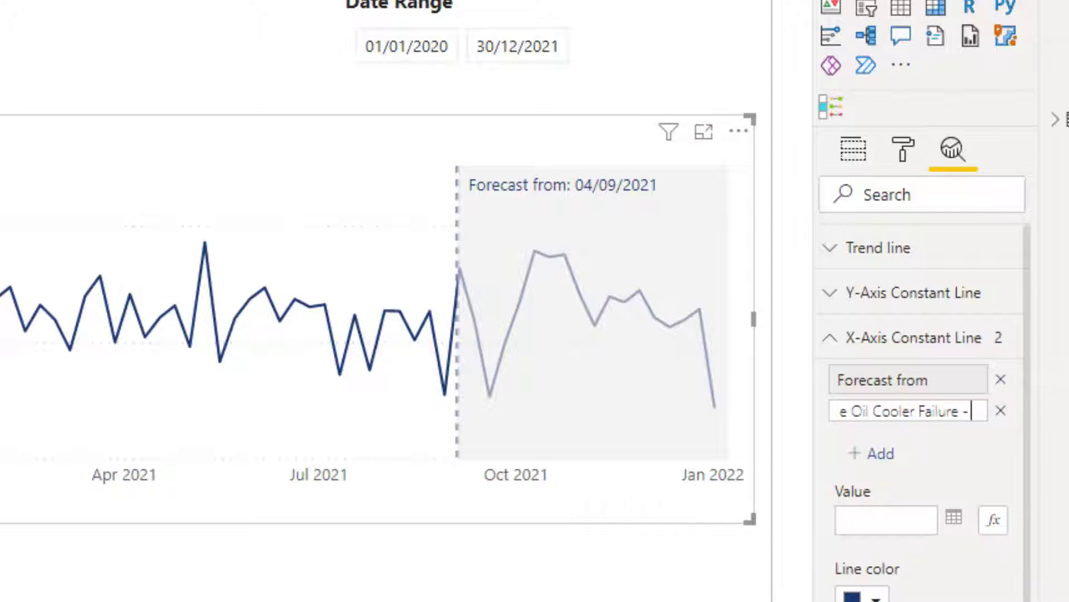
type(" £")
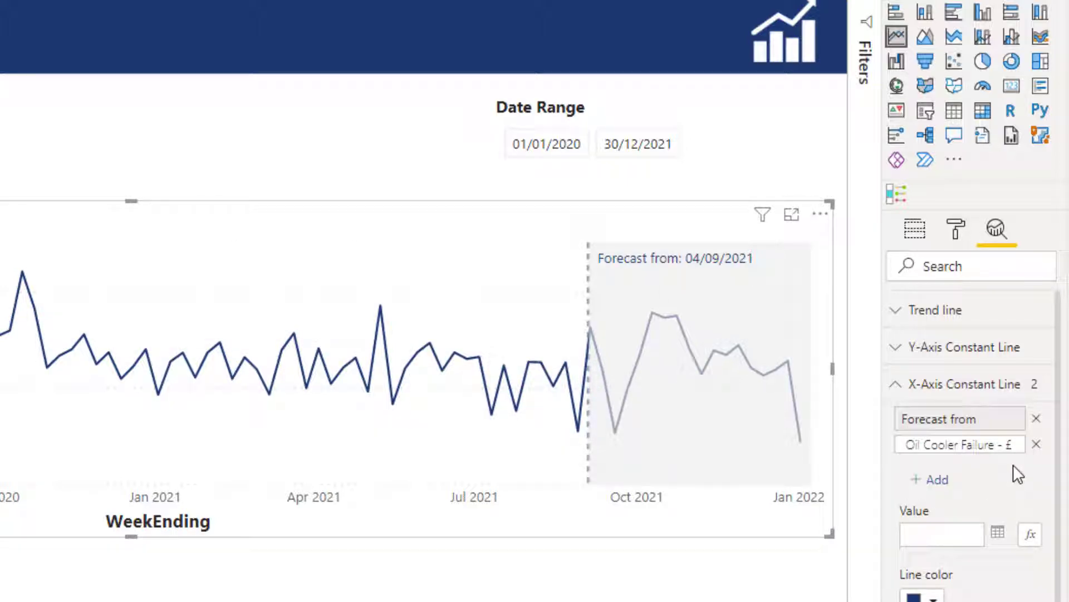
type("115")
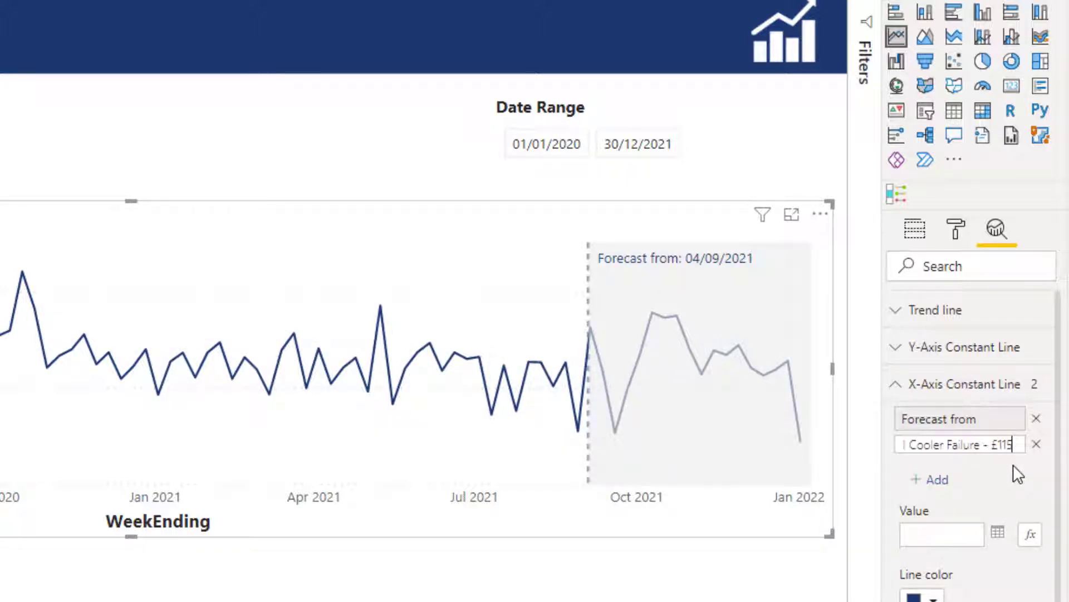
type("k")
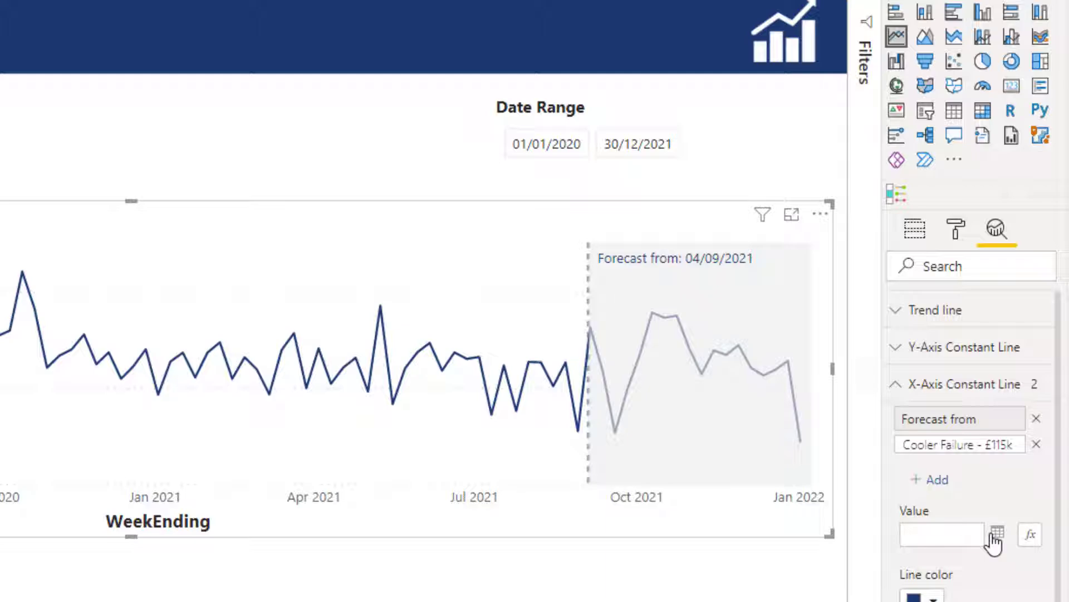
- Set the Lube Oil Cooler Failure line's value to the date 18/10/2020
left_click(1022, 535)
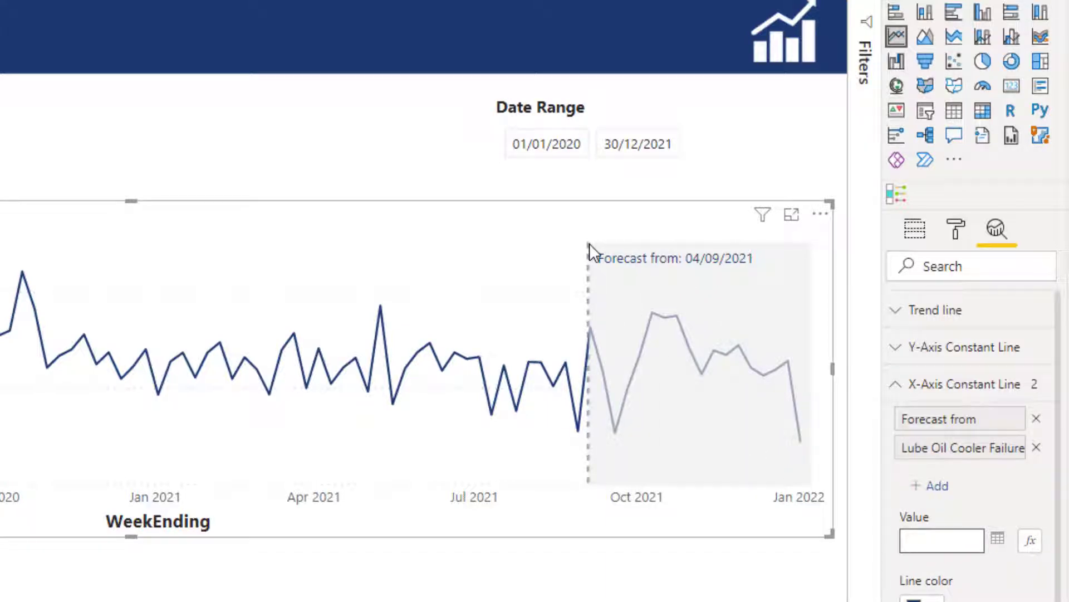
left_click(999, 541)
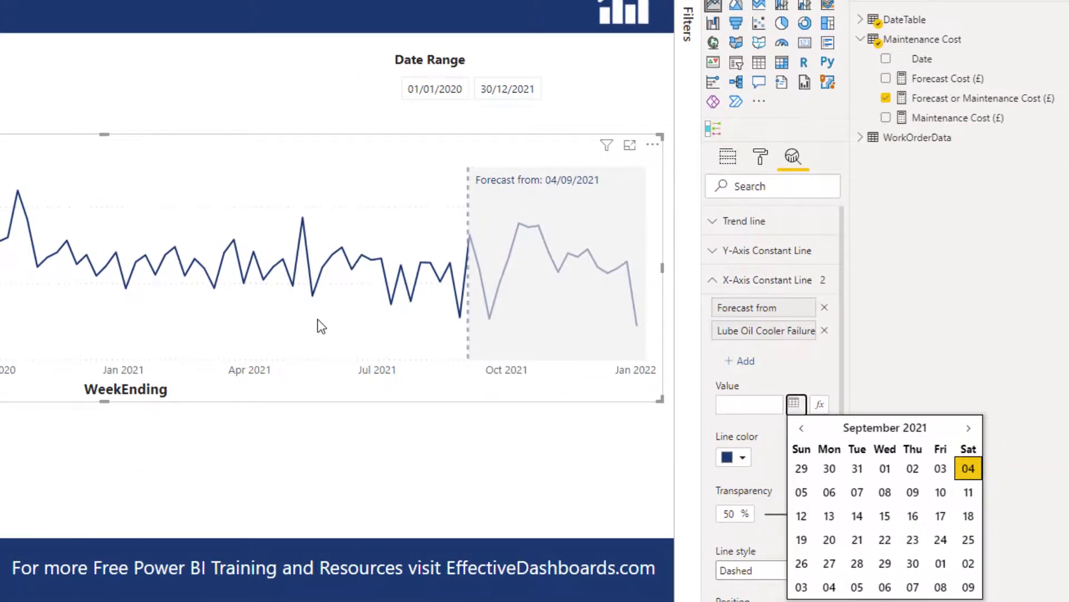
mouse_move(17, 195)
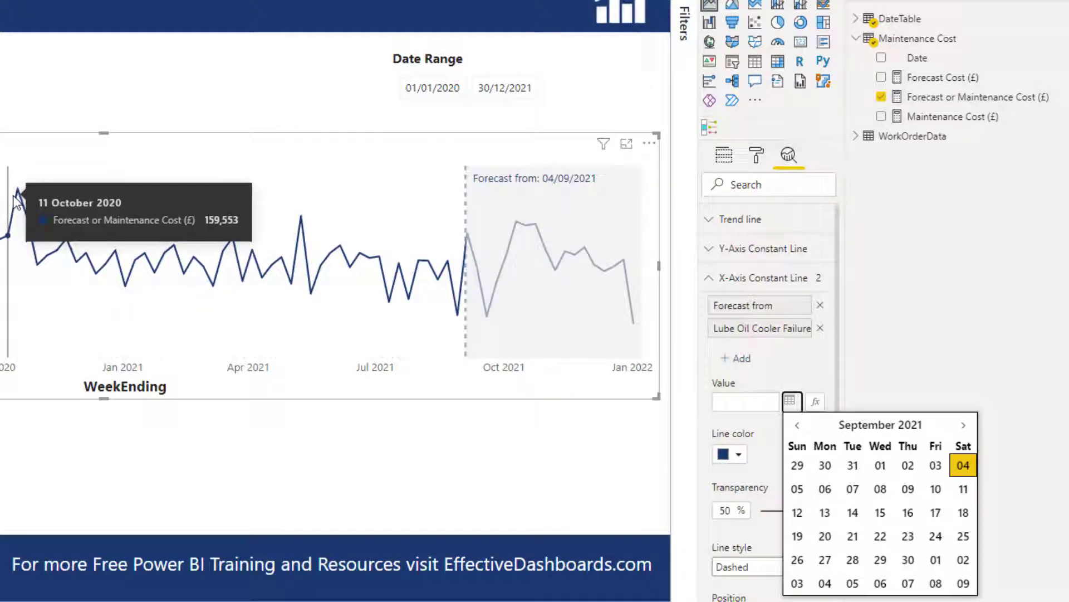
left_click(796, 427)
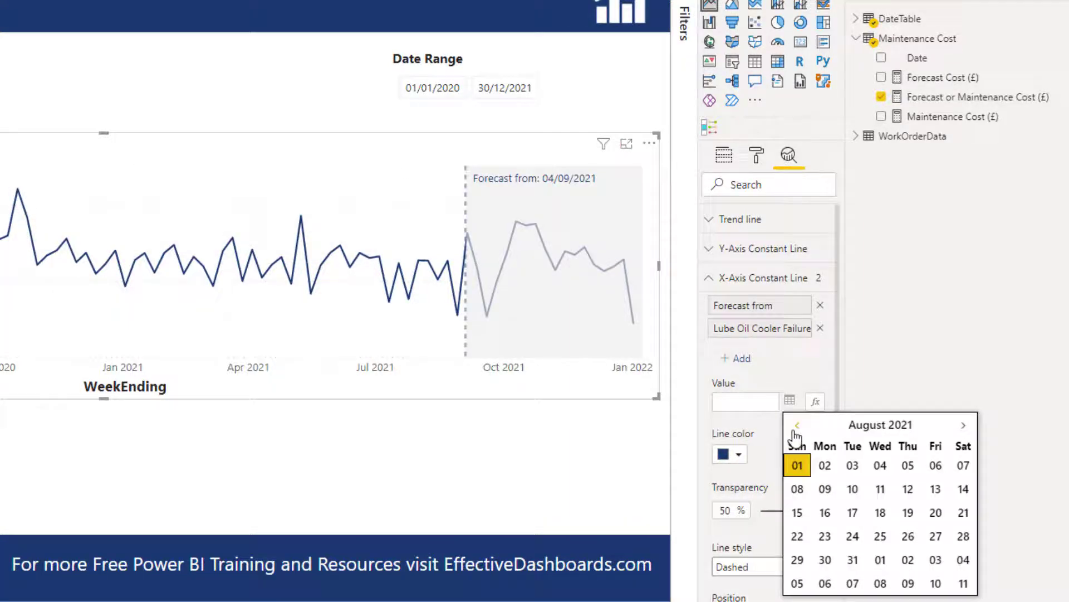
triple_click(796, 427)
triple_click(796, 427)
triple_click(796, 427)
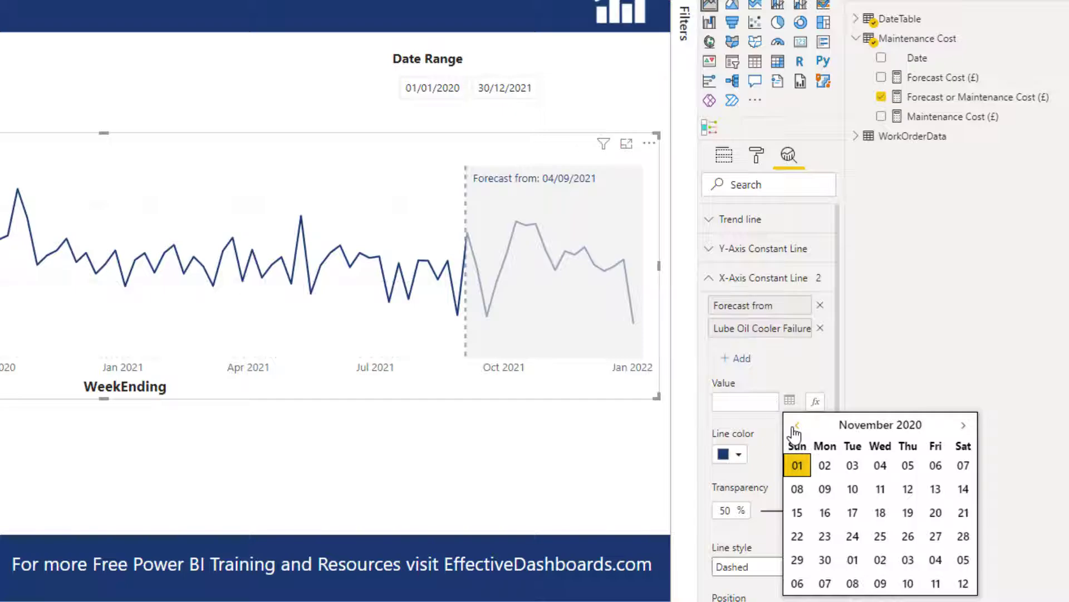
left_click(796, 426)
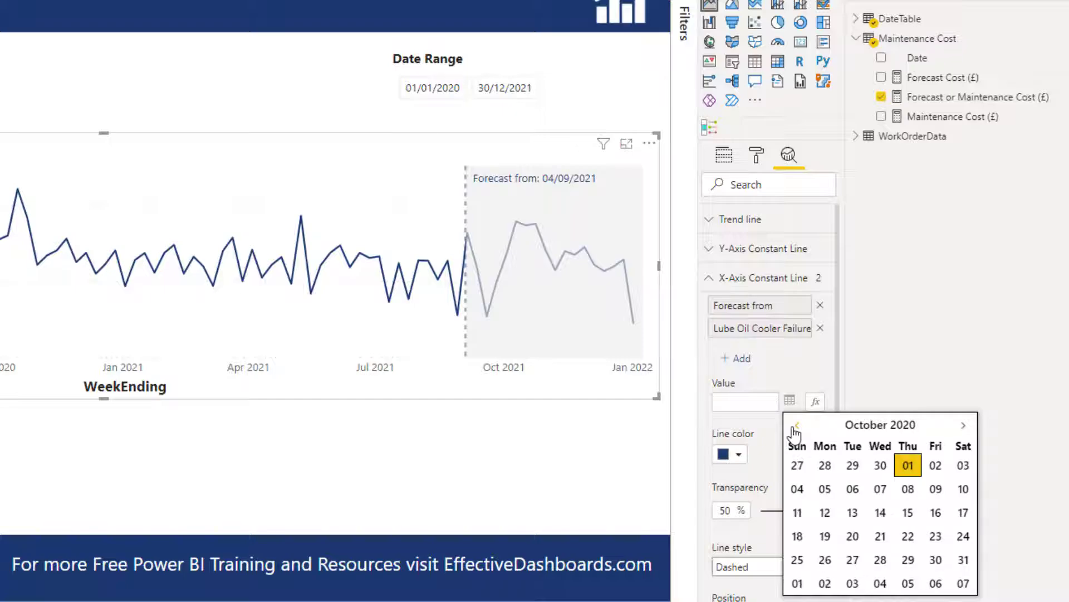
left_click(799, 536)
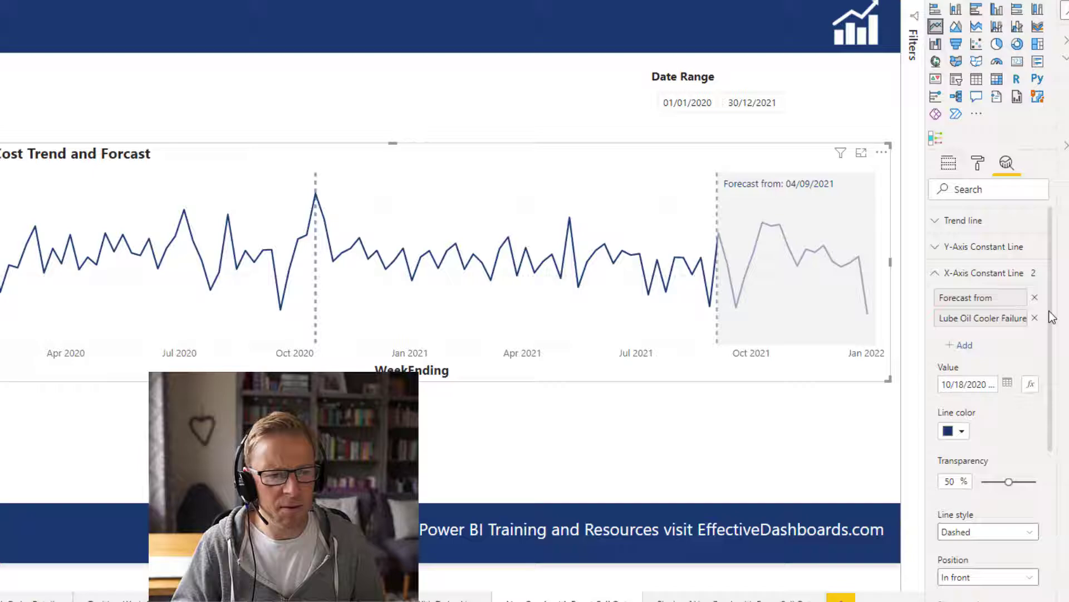
- Add a third X-axis constant line named 'Turbine Failure - £91k'
scroll(1055, 327, "down", 1)
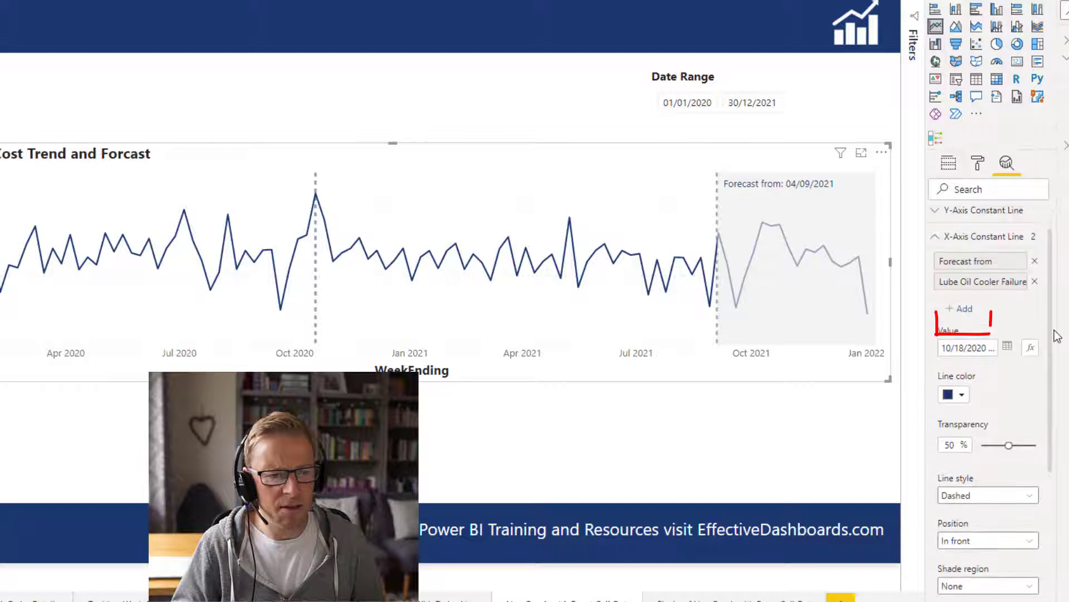
left_click(965, 322)
mouse_move(182, 215)
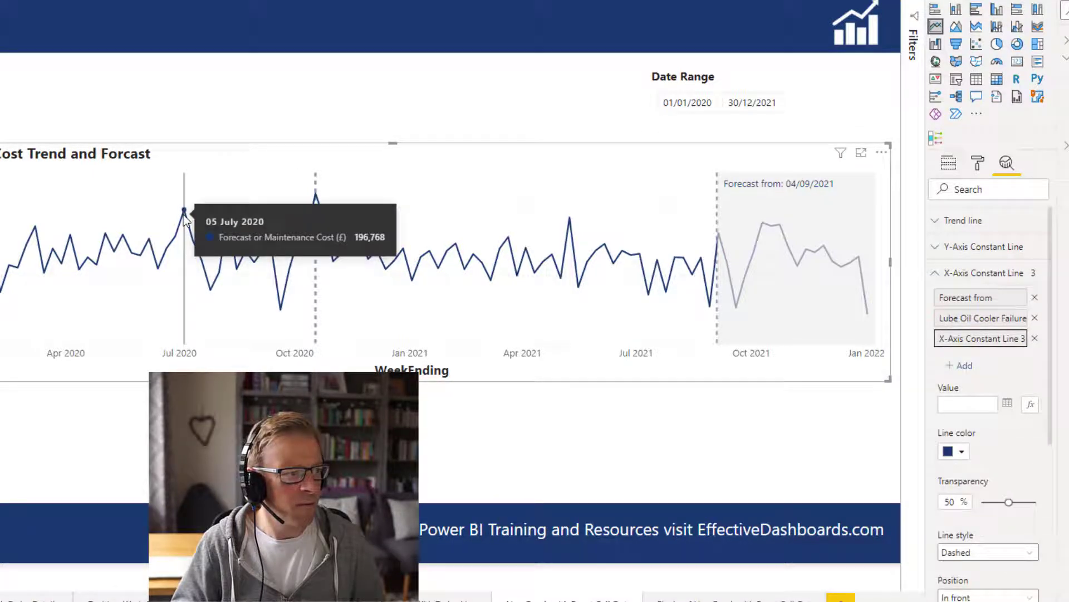
triple_click(968, 339)
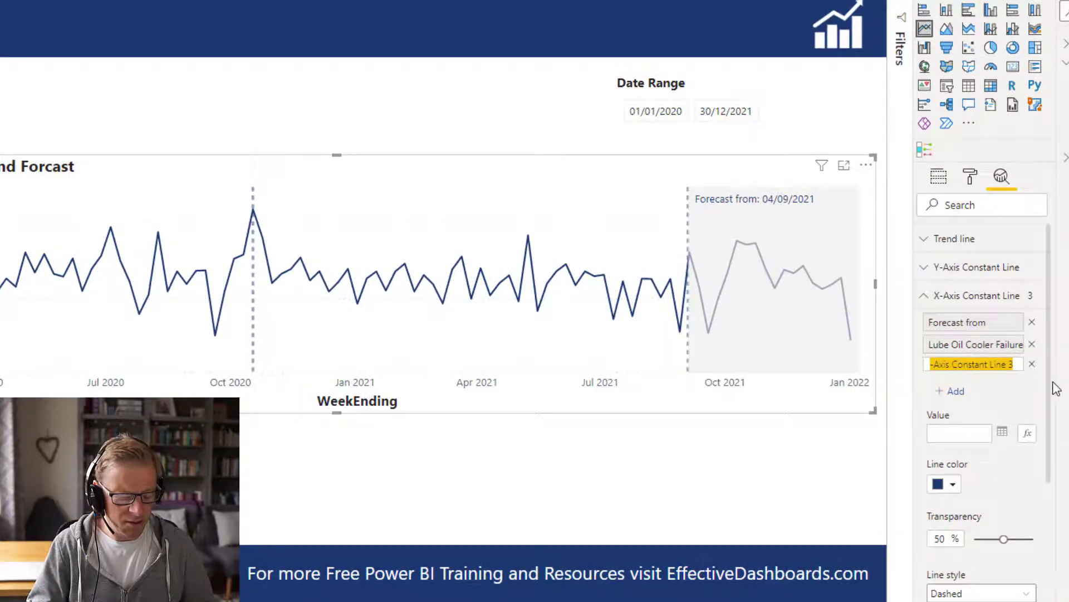
type("Turb")
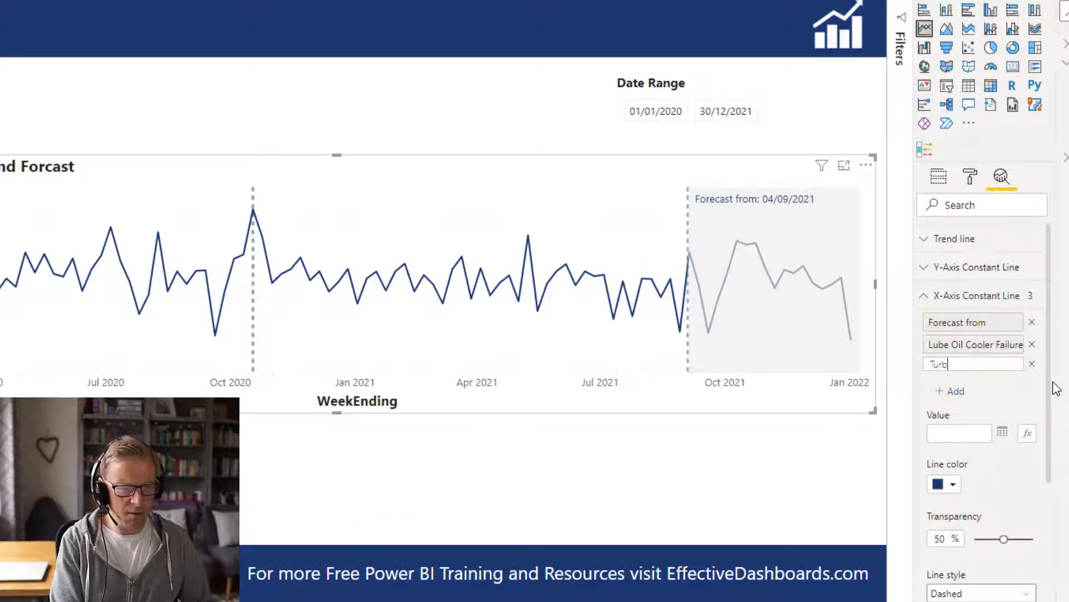
type("ine Failure")
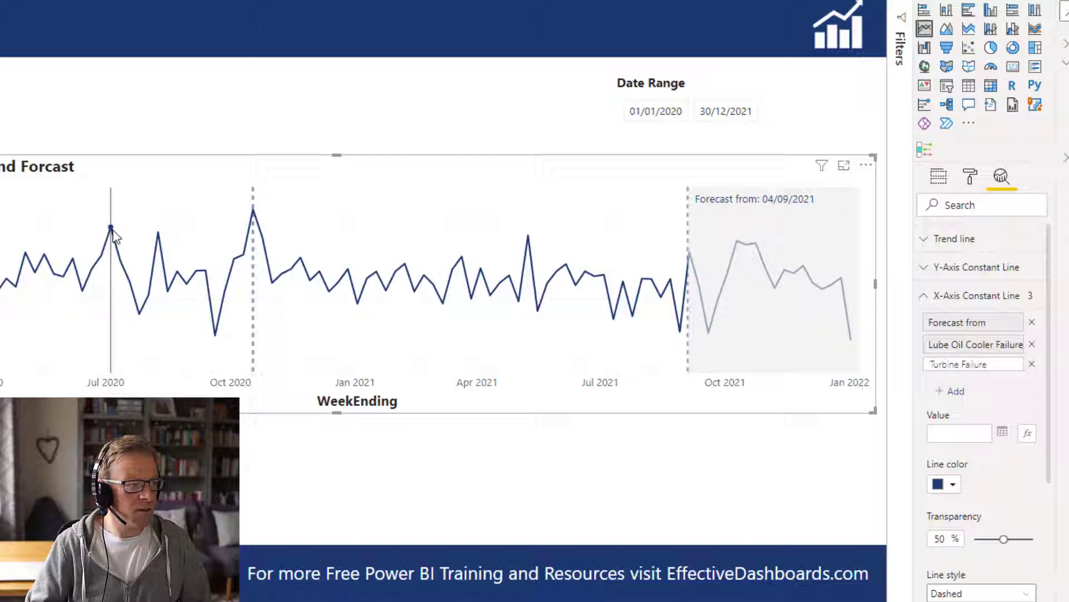
mouse_move(114, 236)
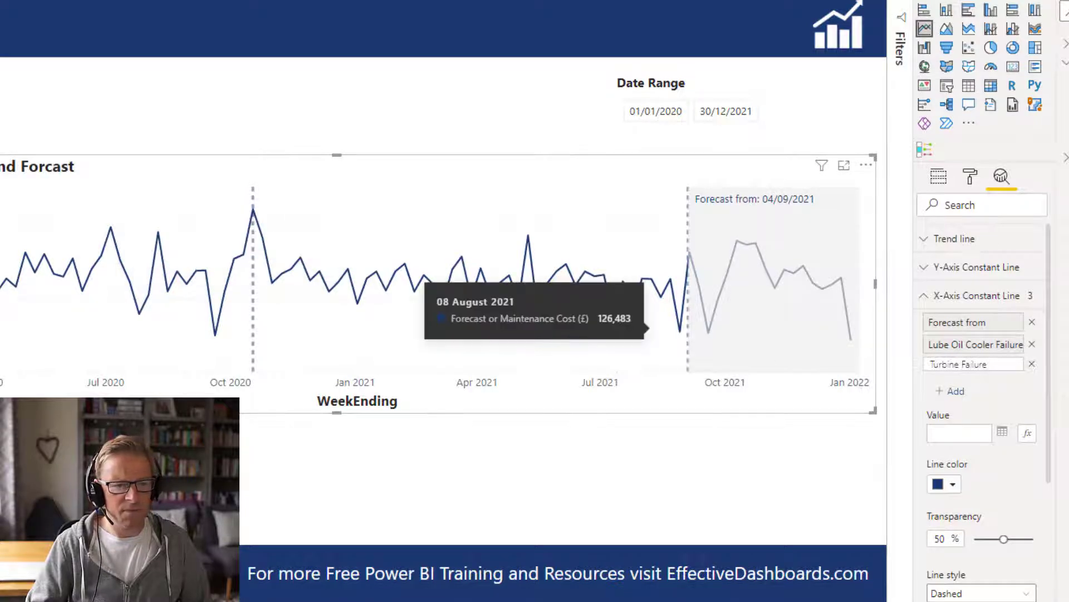
left_click(1003, 364)
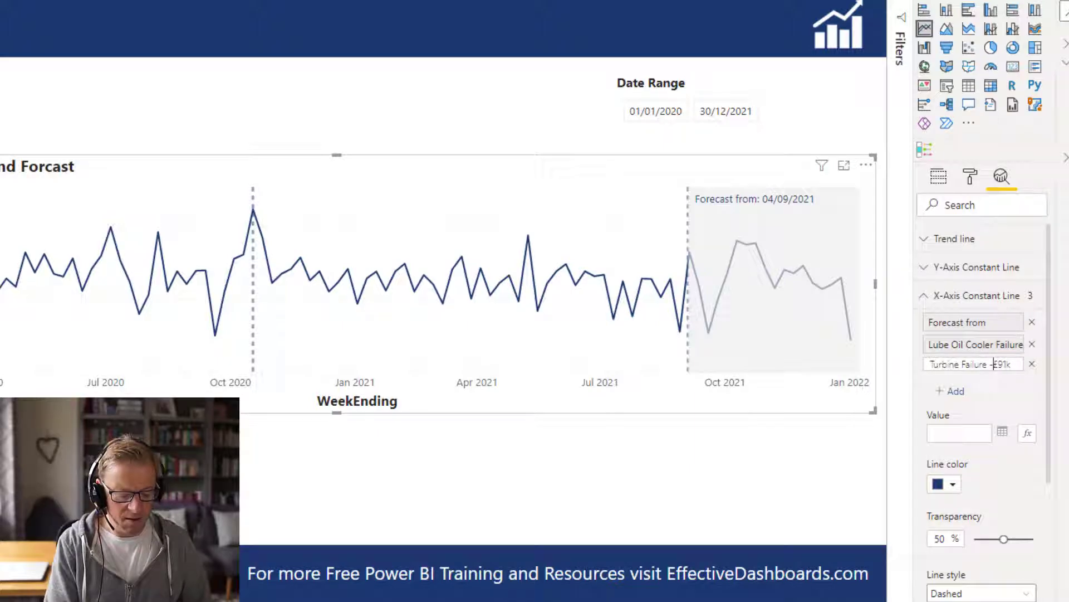
- Set the Turbine Failure line's value to 5 July 2020
left_click(1004, 435)
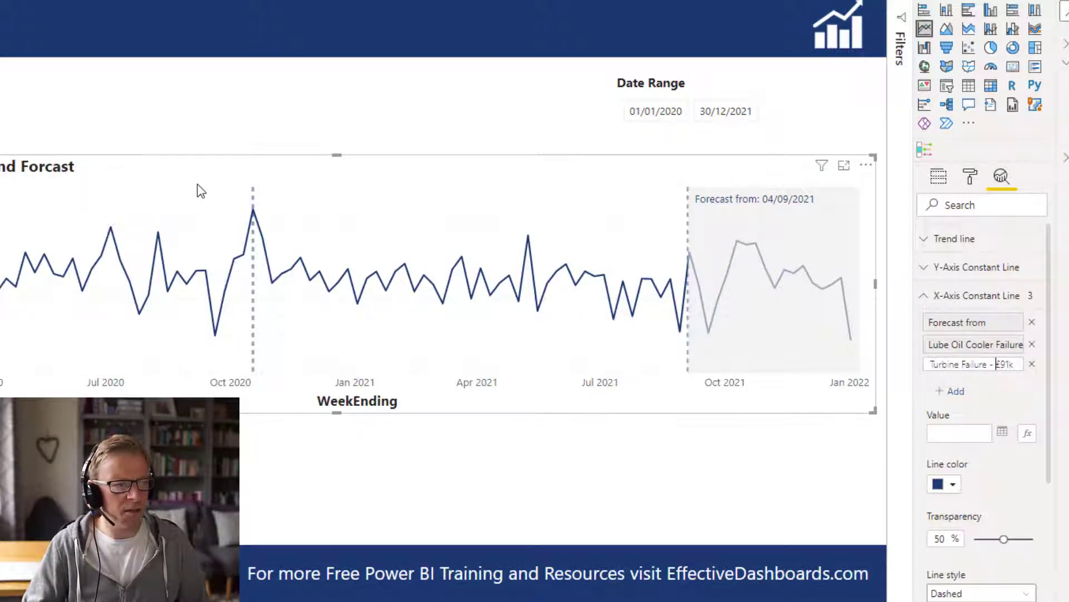
mouse_move(110, 231)
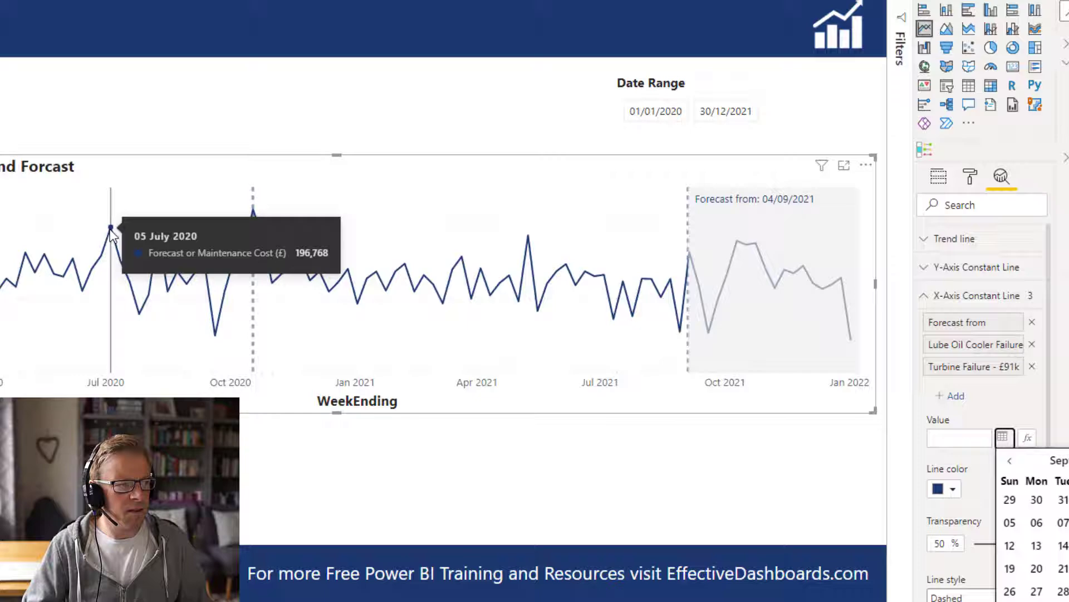
left_click(1010, 461)
left_click(1010, 521)
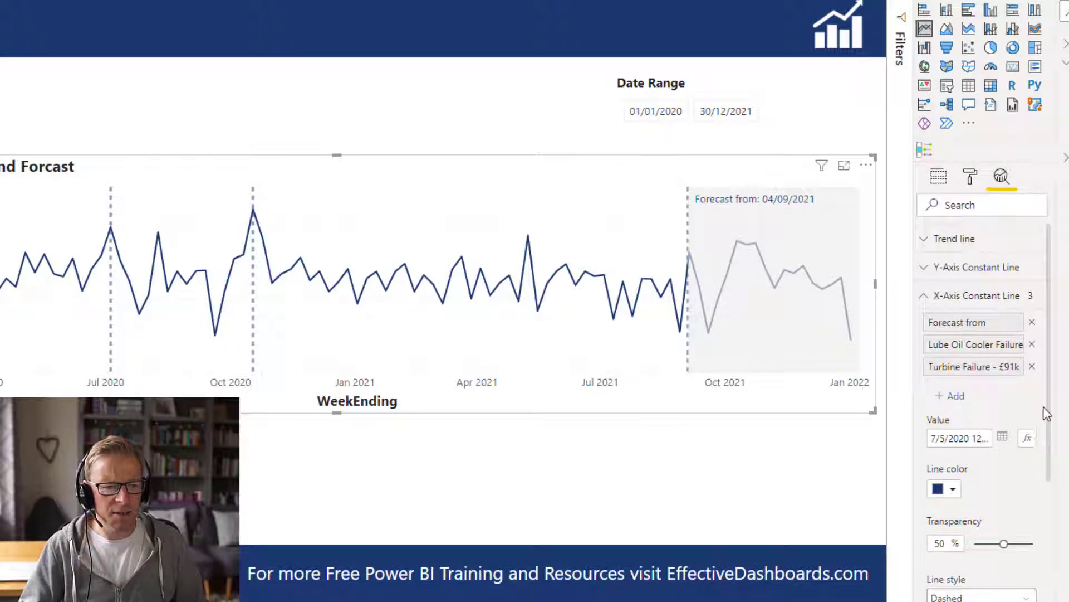
- Colour the Turbine Failure line bright red and set its line style to Dotted
left_click(956, 494)
left_click(979, 444)
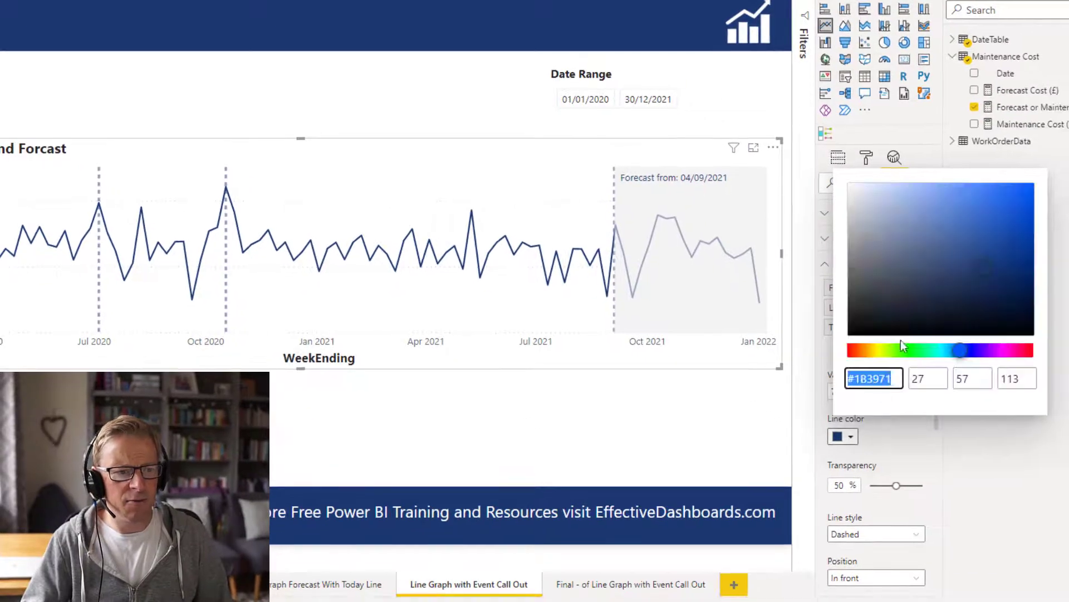
left_click(850, 351)
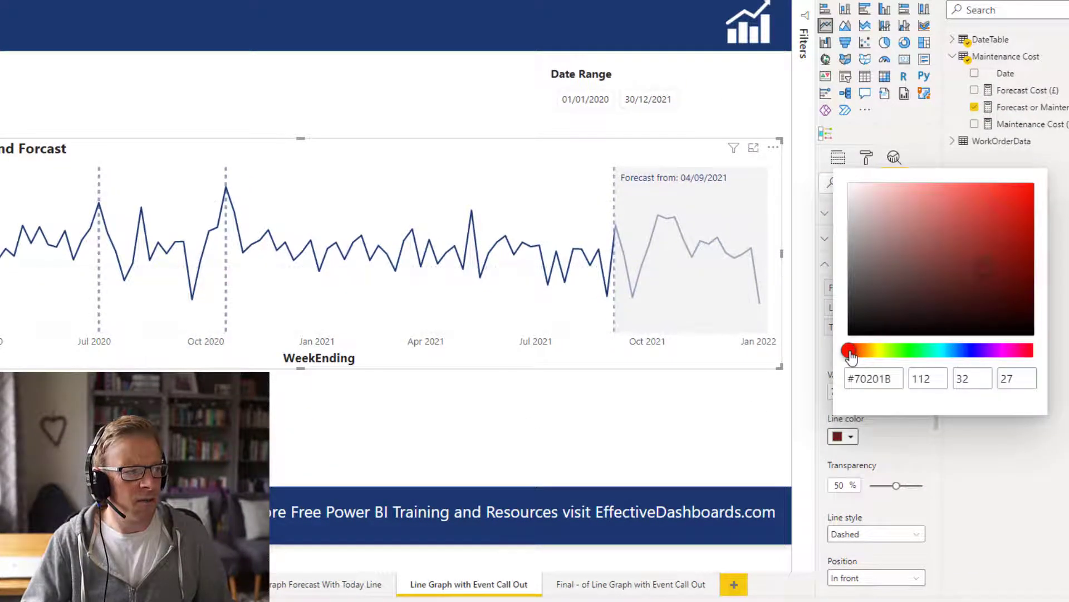
left_click(1029, 185)
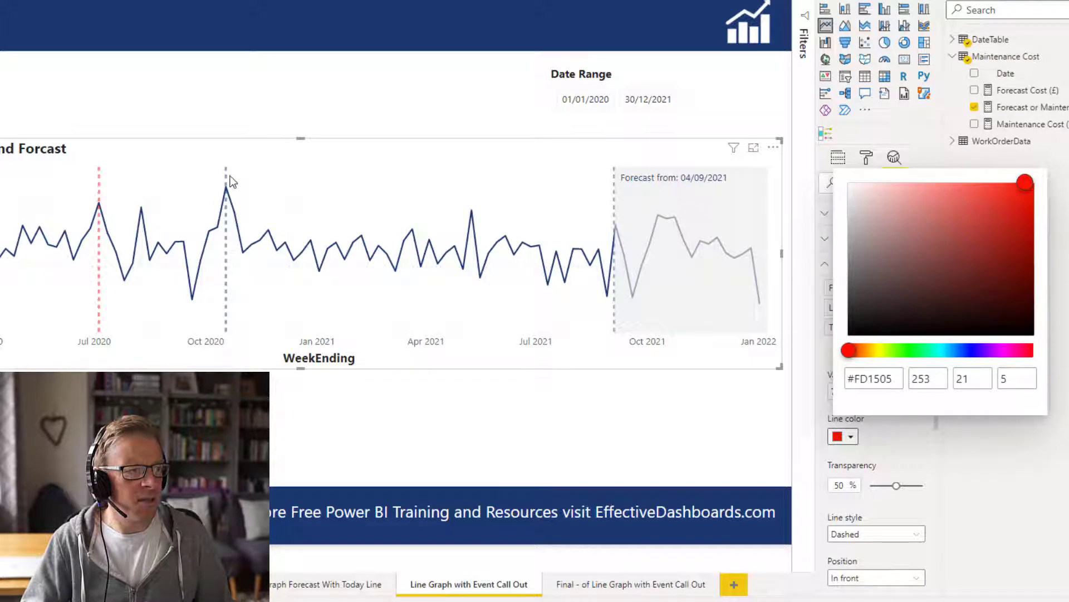
left_click(912, 446)
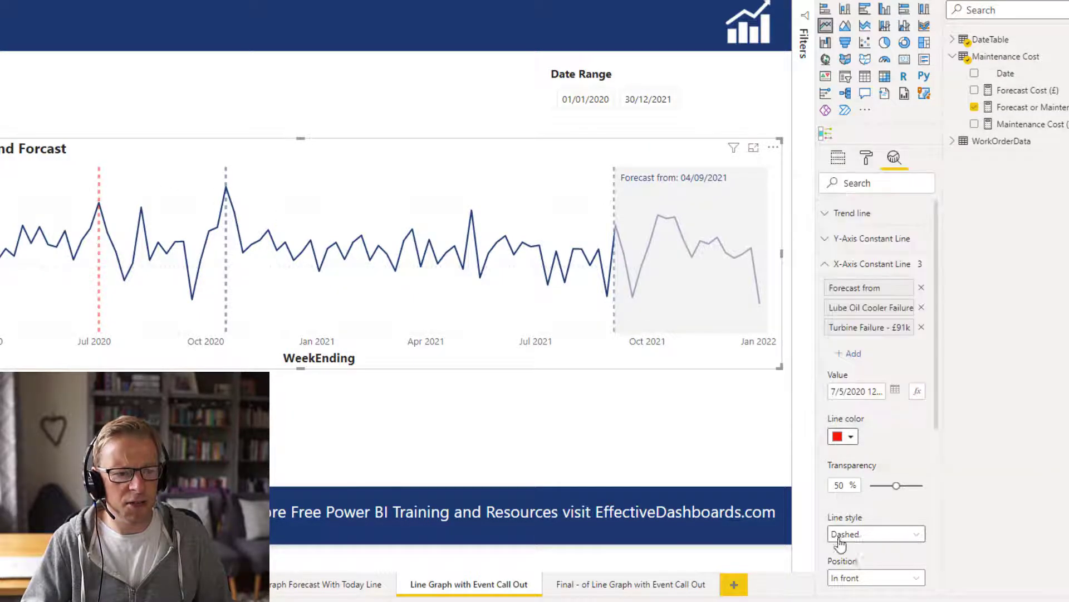
left_click_drag(936, 393, 938, 450)
left_click(875, 437)
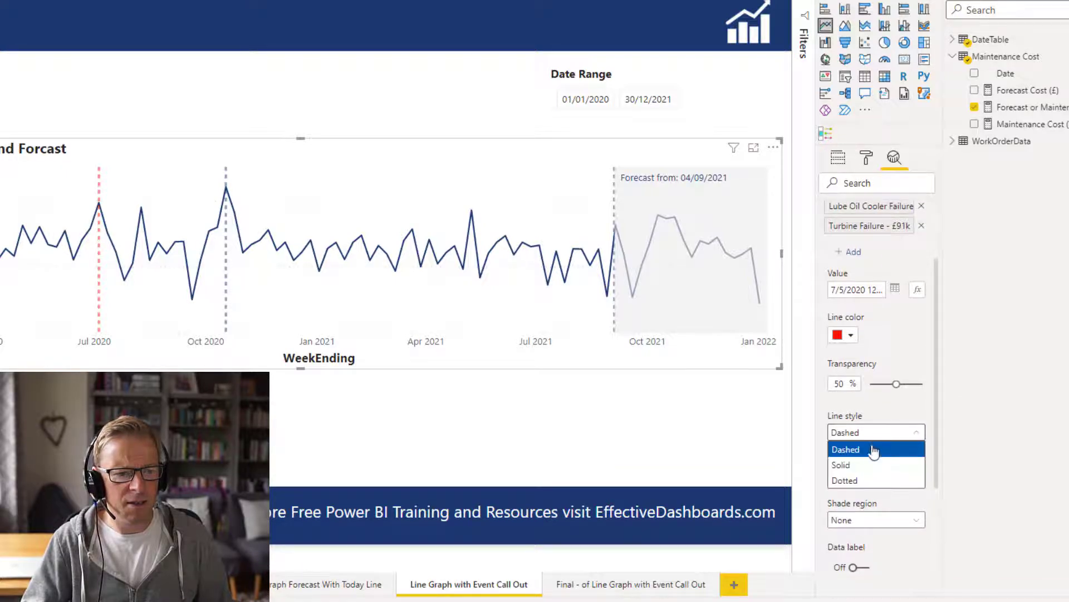
left_click(864, 482)
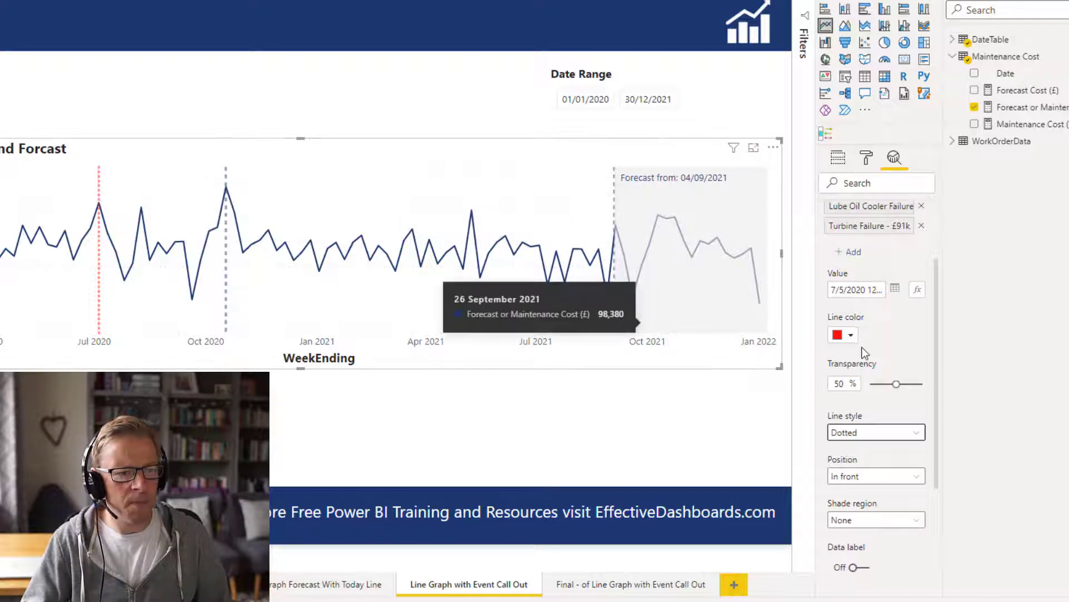
- Adjust the Turbine Failure line colour to a purer red, #F60000
left_click(852, 334)
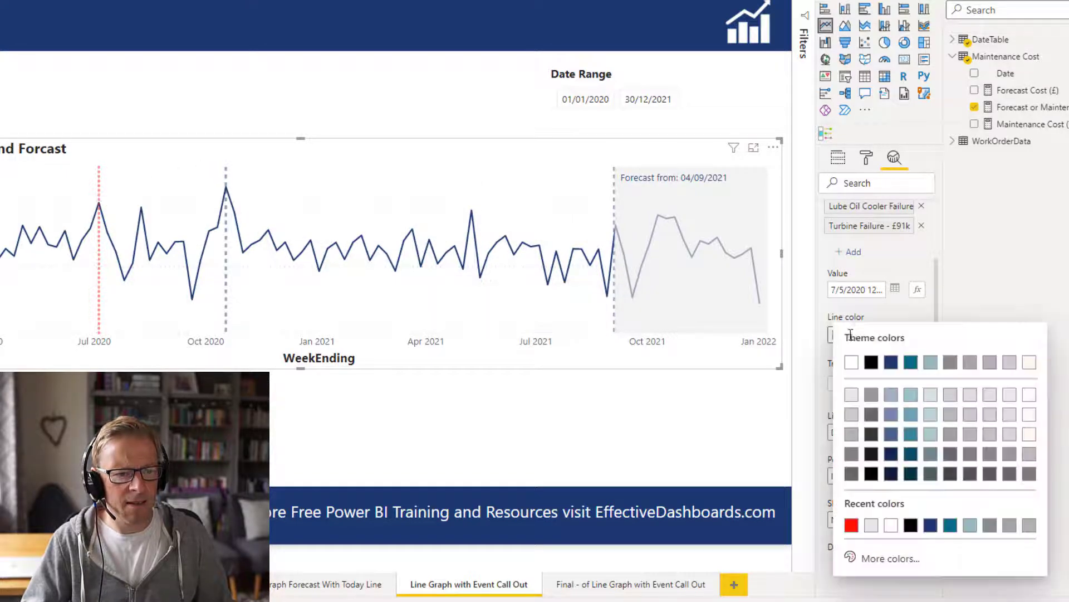
left_click(856, 527)
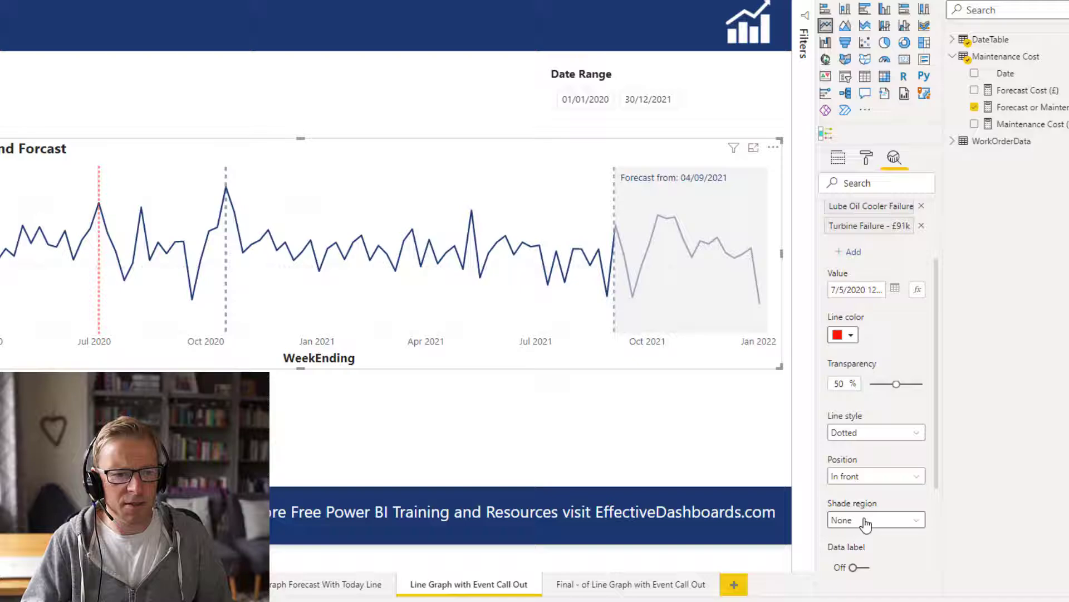
left_click(840, 336)
left_click(874, 557)
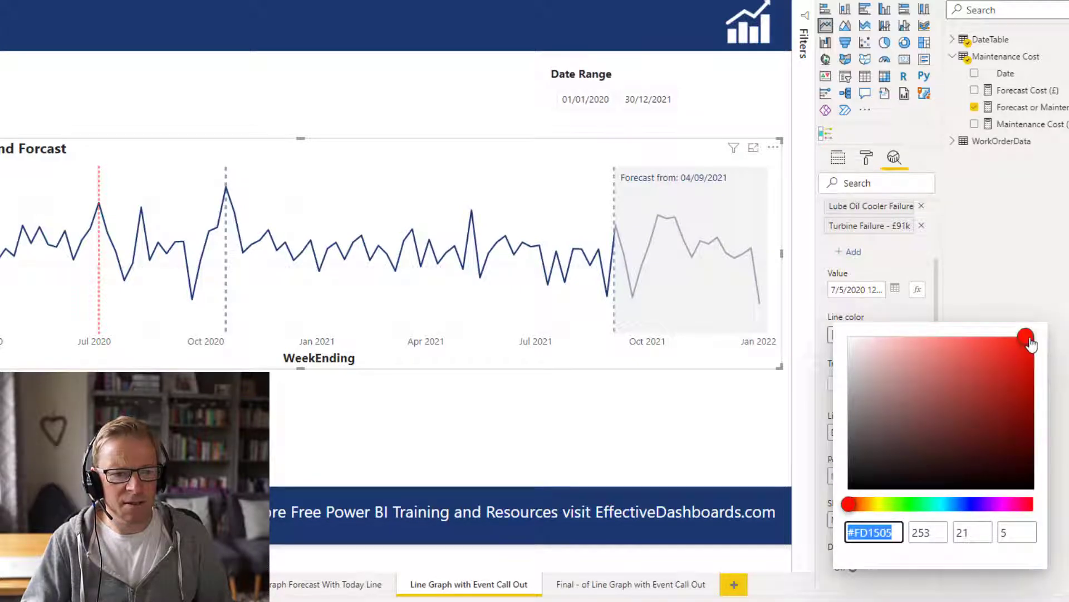
left_click_drag(847, 505, 824, 503)
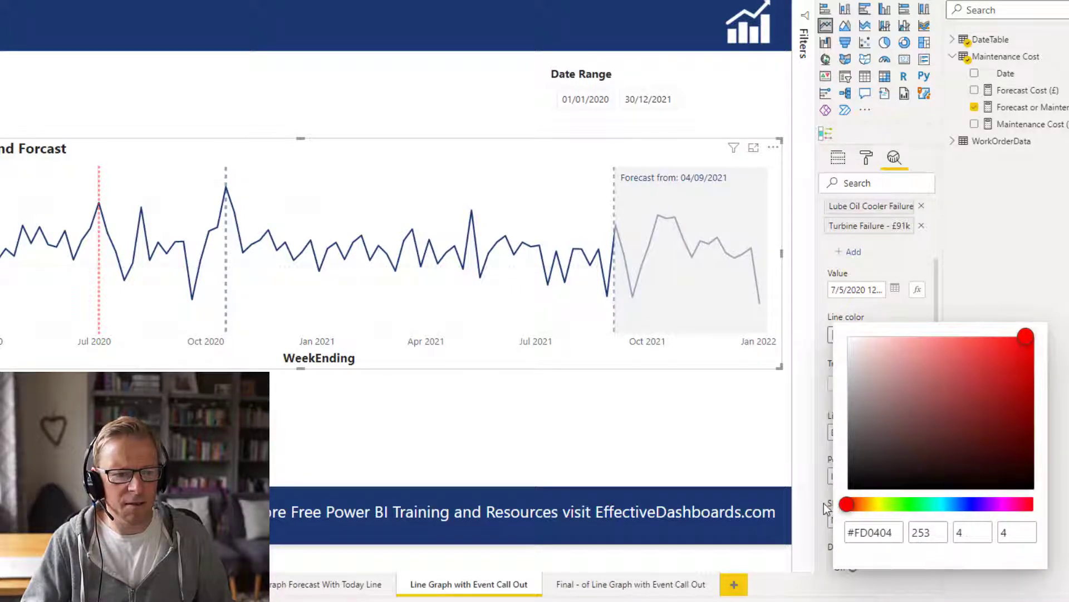
mouse_move(1042, 335)
left_mouse_down()
mouse_move(1055, 343)
mouse_move(1031, 334)
left_mouse_up()
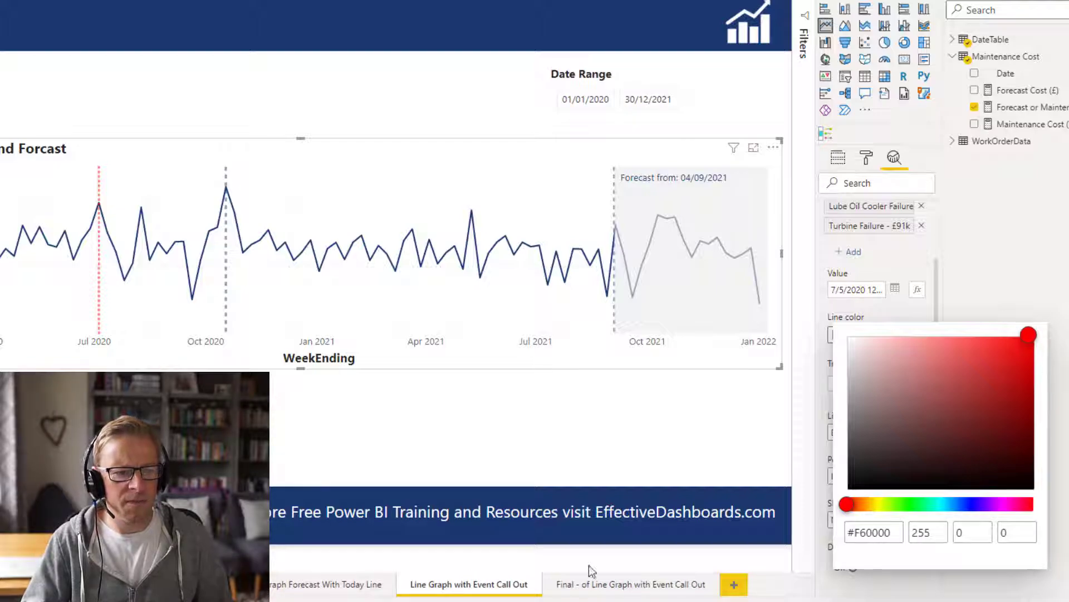
- Make the Lube Oil Cooler Failure line red from recent colours with a Dotted style
left_click(258, 282)
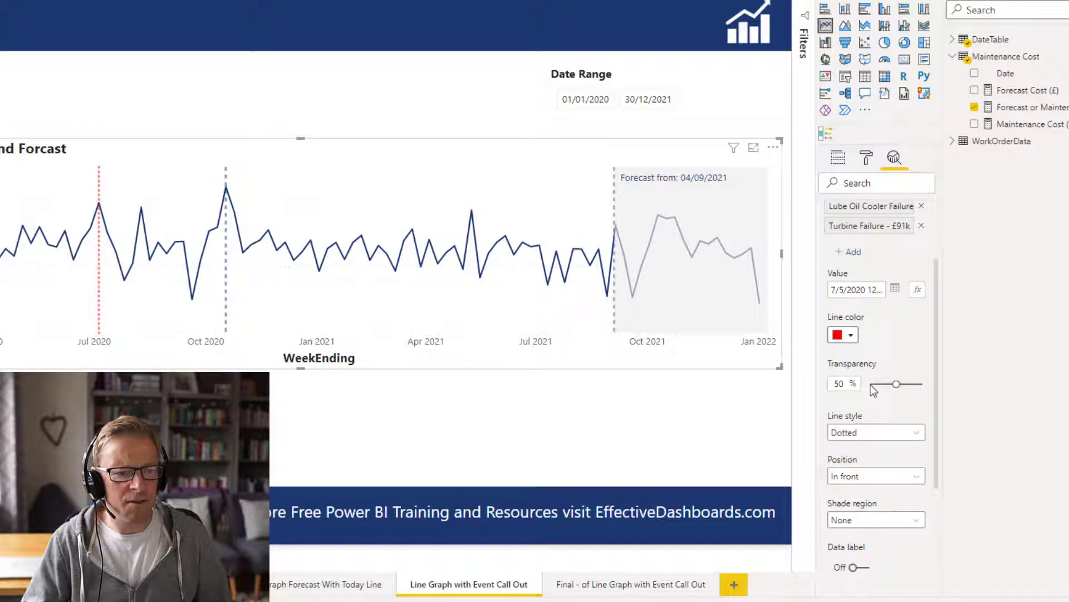
left_click(900, 209)
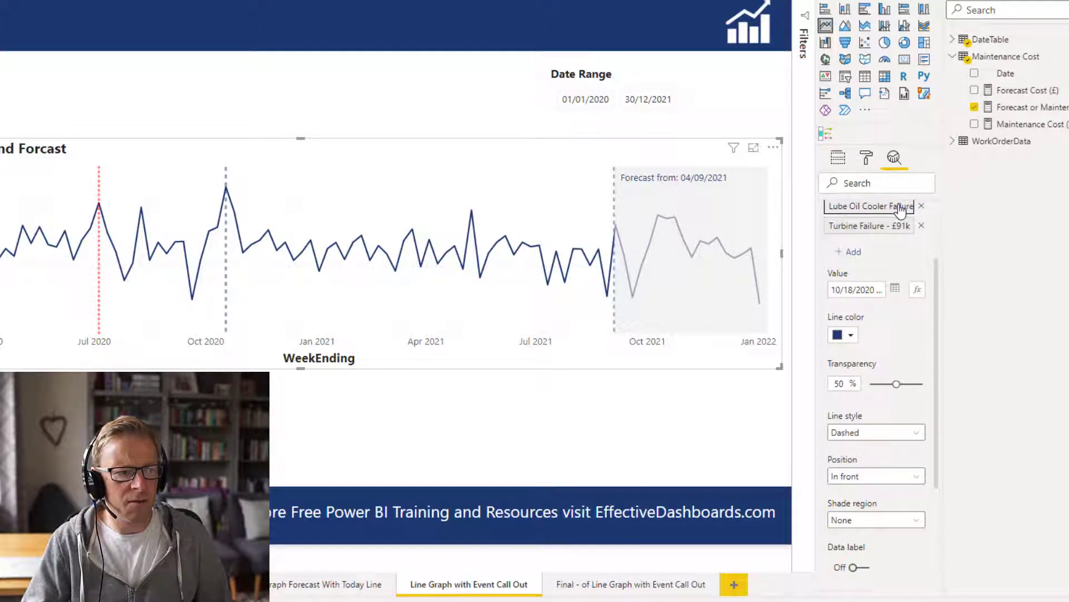
left_click(843, 335)
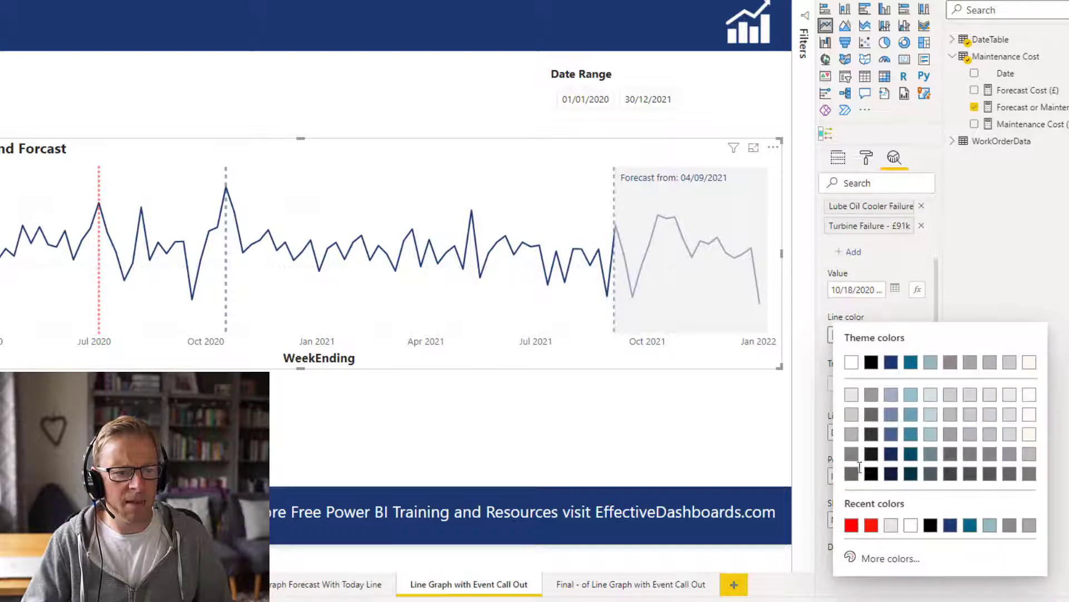
left_click(851, 526)
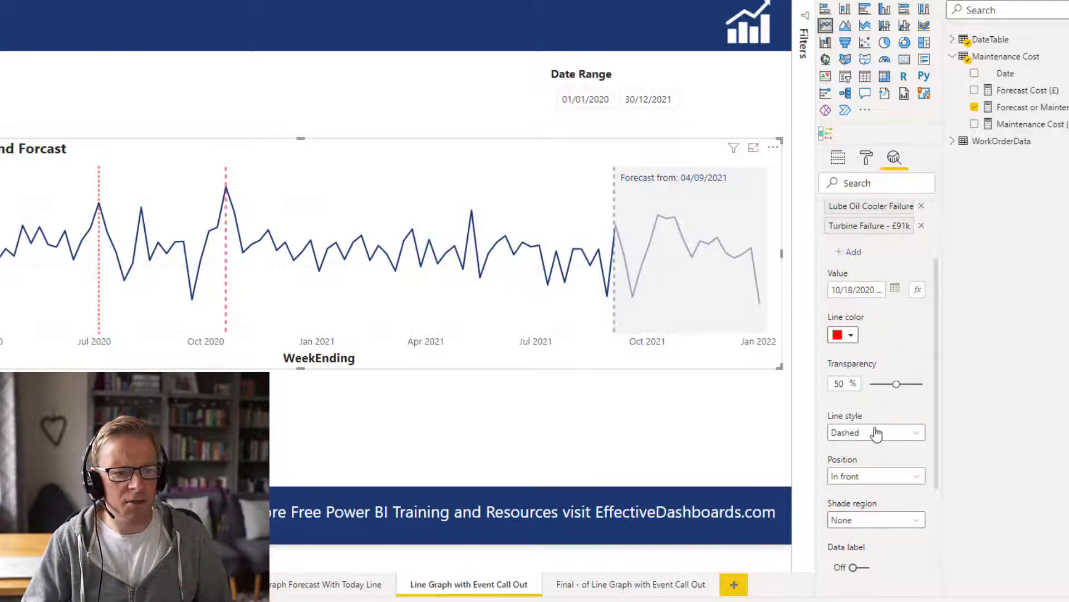
left_click(876, 433)
left_click(870, 481)
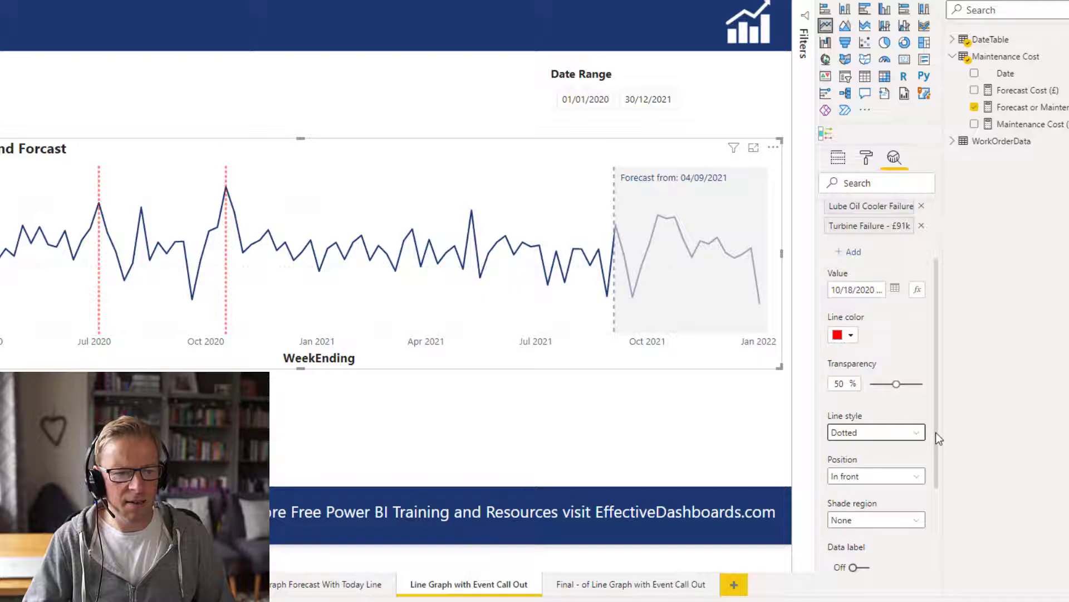
- Turn on the Lube Oil Cooler Failure data label showing Name and value
left_click_drag(936, 432, 943, 509)
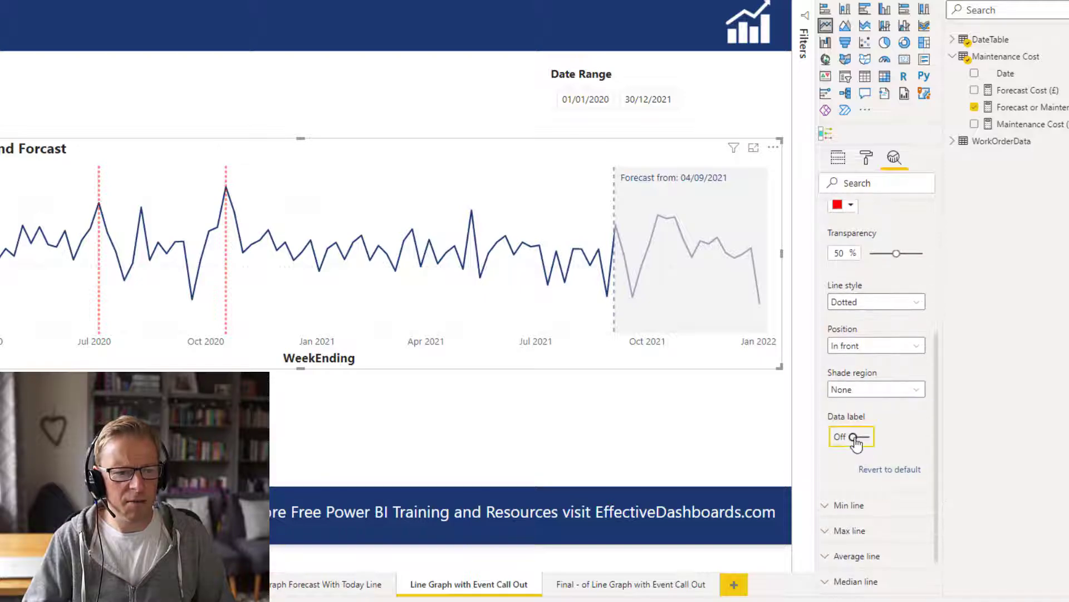
left_click(854, 438)
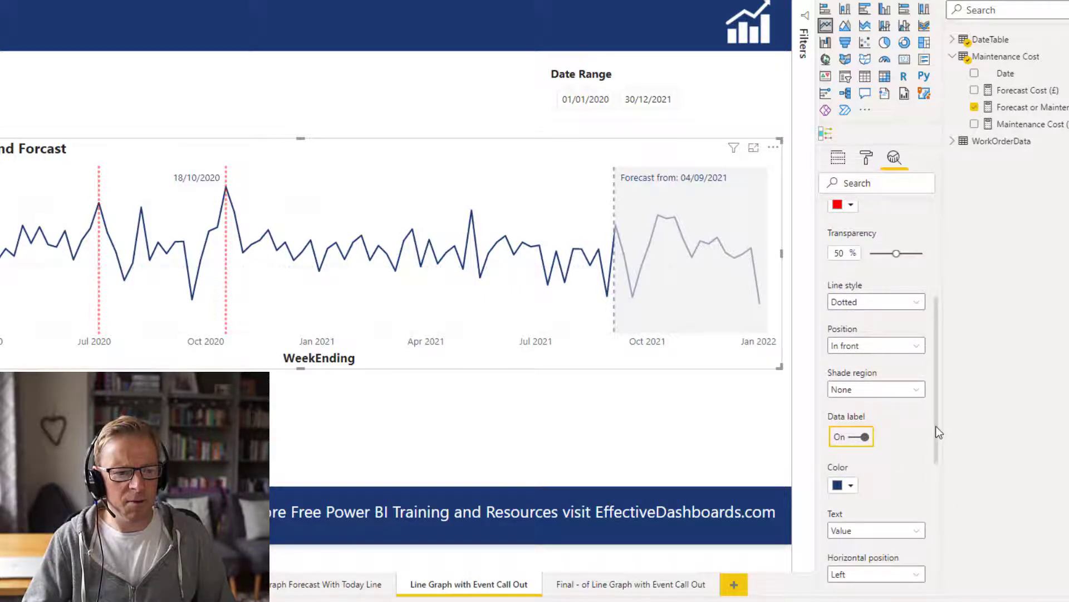
left_click_drag(940, 443, 943, 487)
left_click(868, 387)
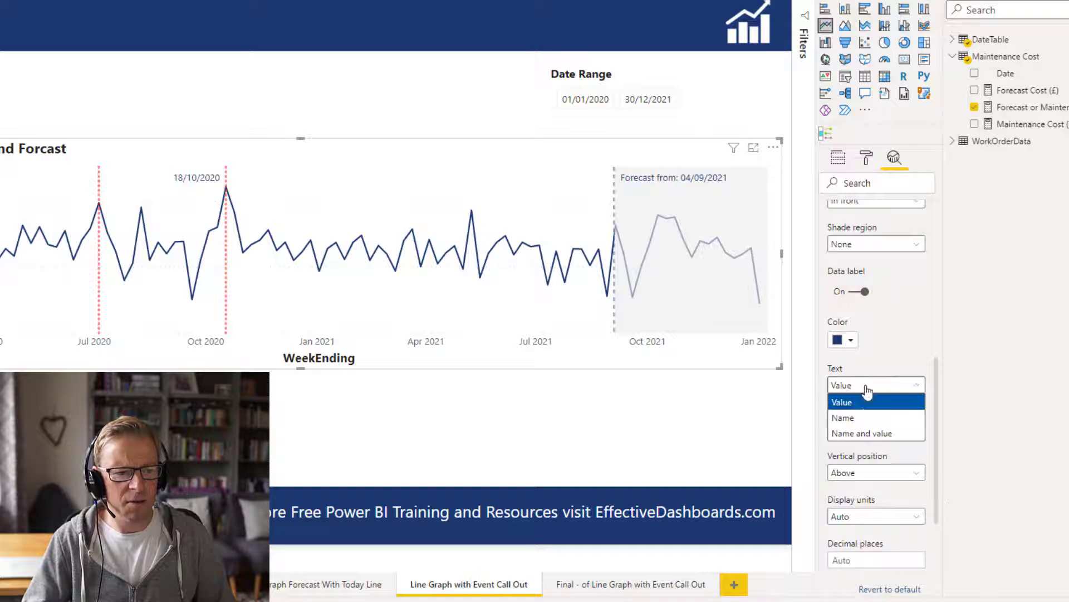
left_click(861, 433)
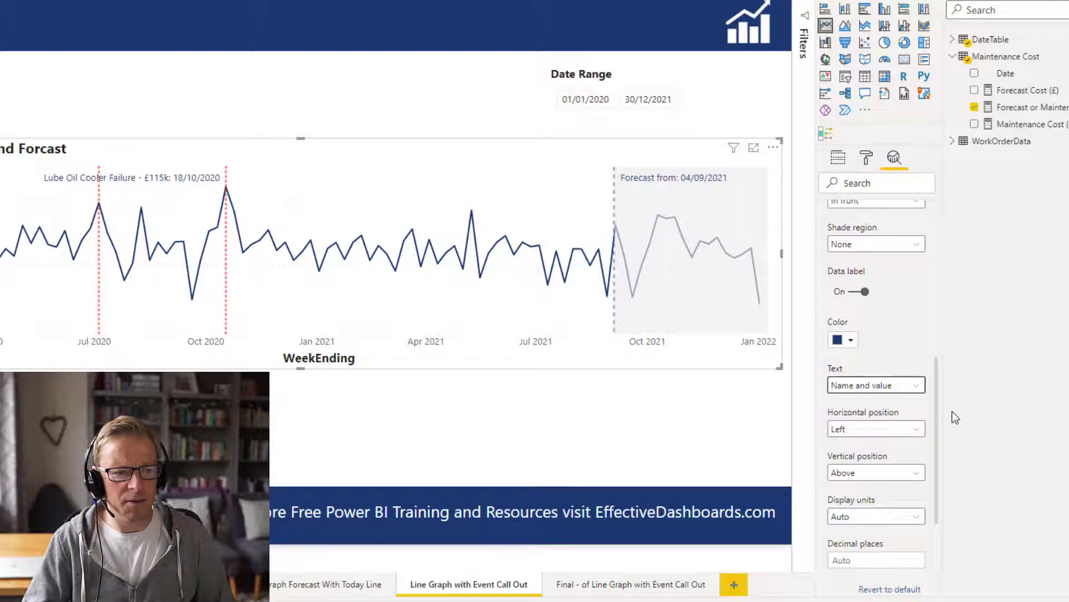
- Position the label with Horizontal position Right and Vertical position Under
scroll(937, 414, "down", 1)
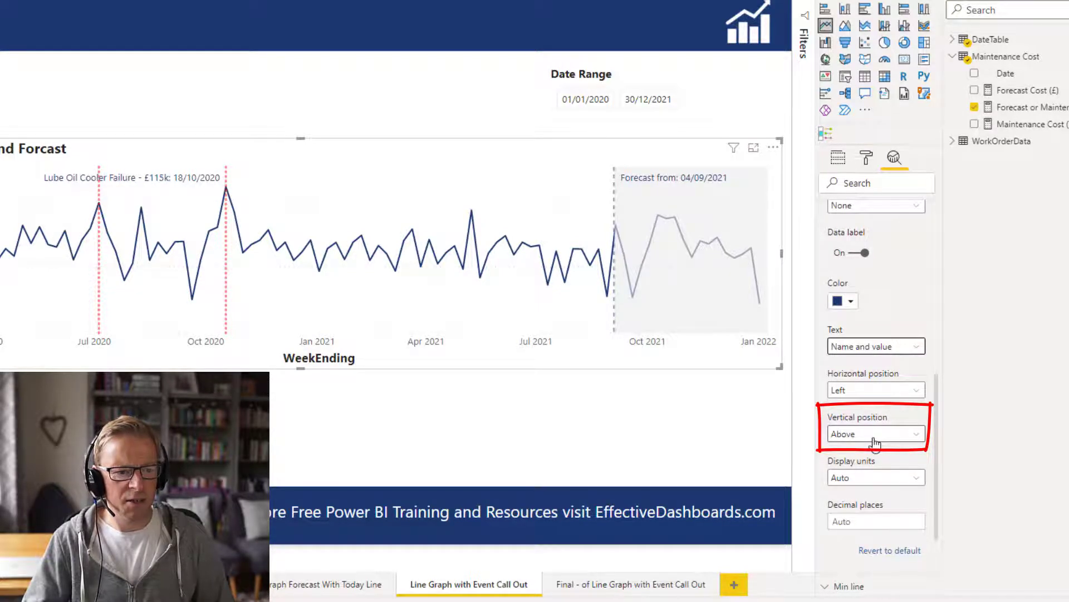
left_click(876, 397)
left_click(871, 424)
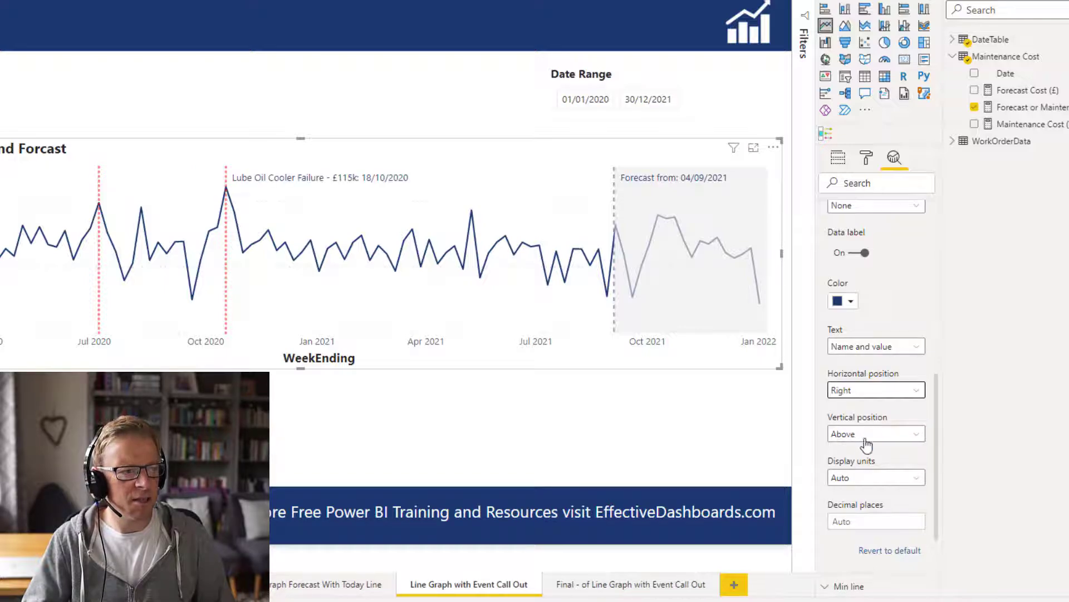
left_click(872, 434)
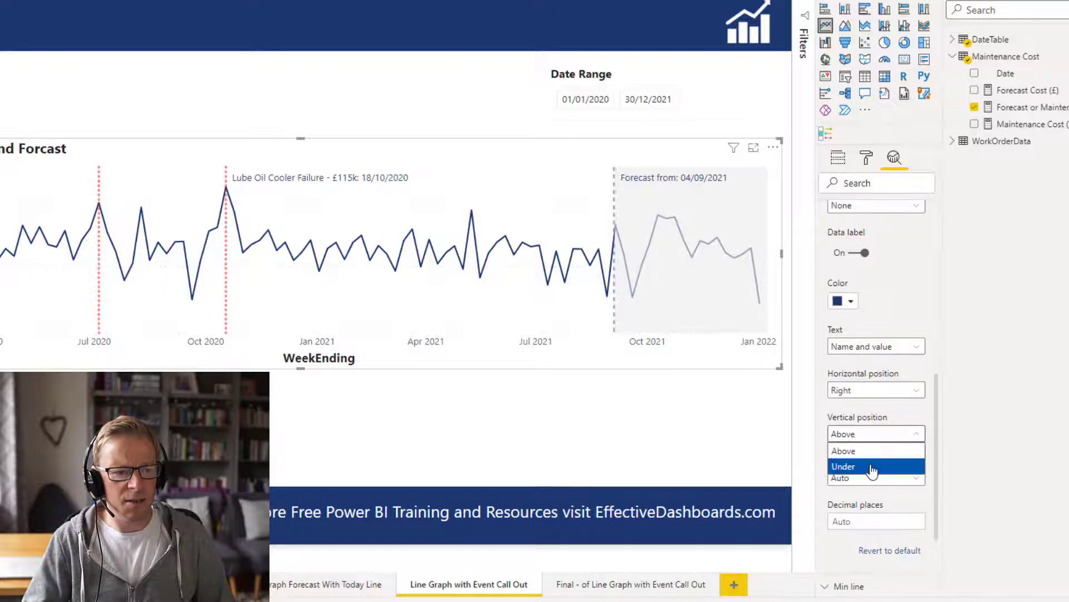
left_click(870, 466)
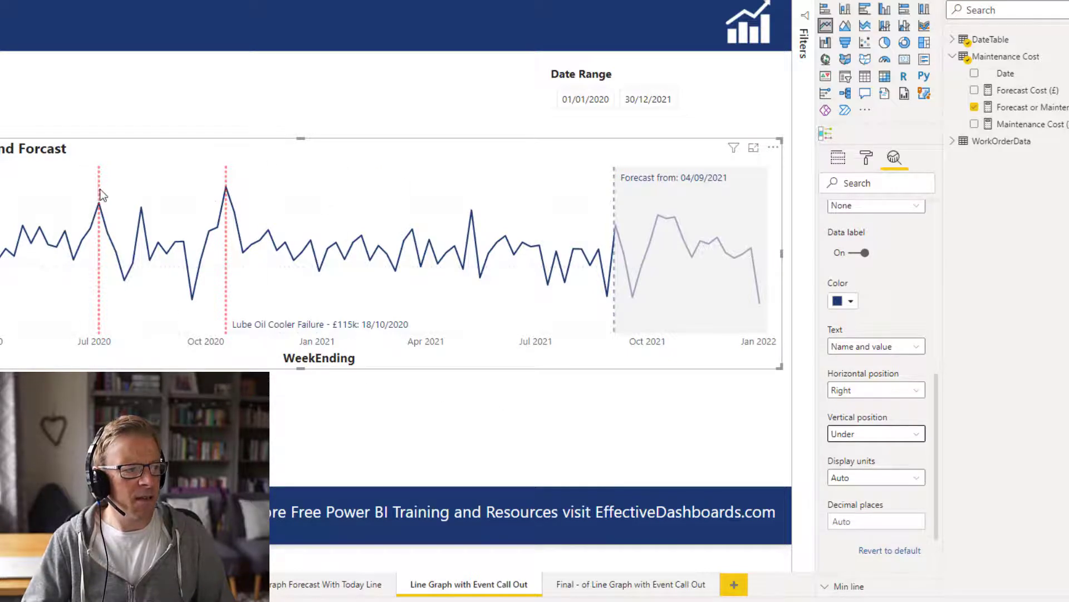
- Turn on the Turbine Failure Name and value data label, kept Above, then deselect the chart
left_click_drag(935, 408, 967, 247)
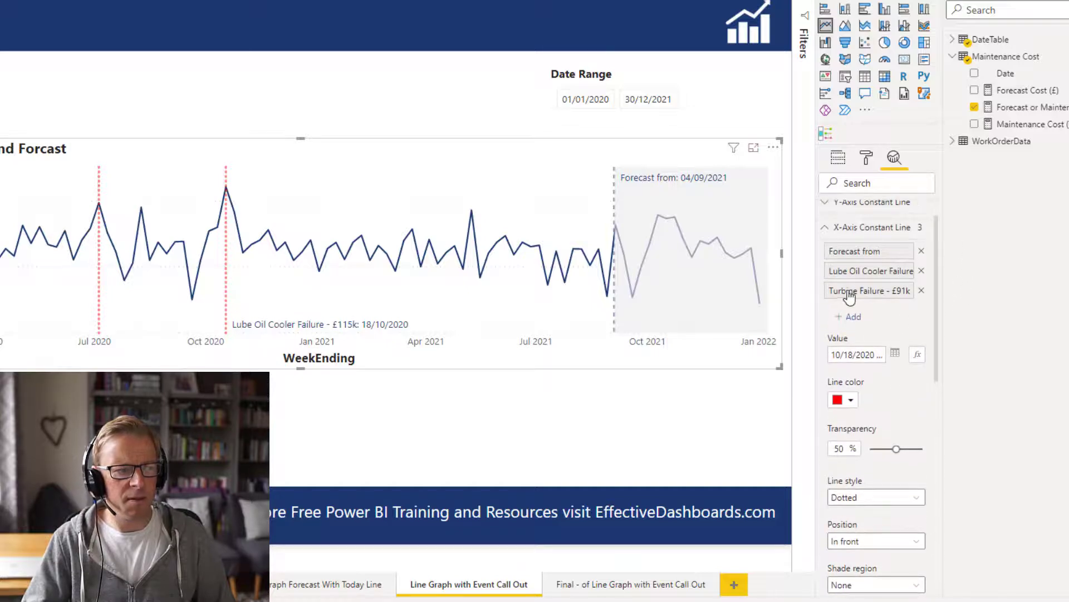
left_click(849, 291)
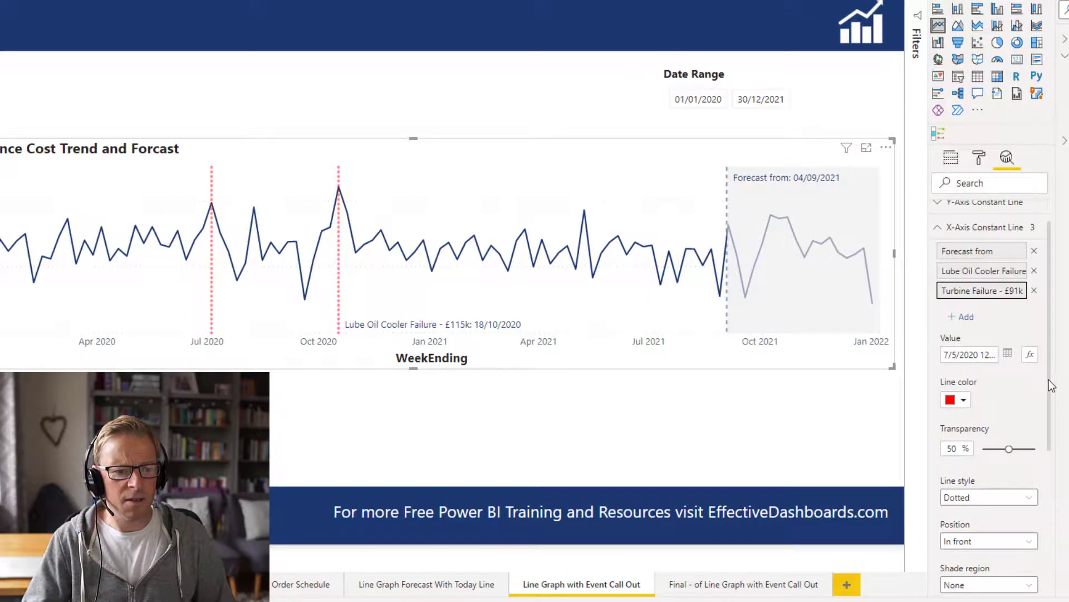
left_click_drag(1046, 386, 1064, 532)
left_click(966, 370)
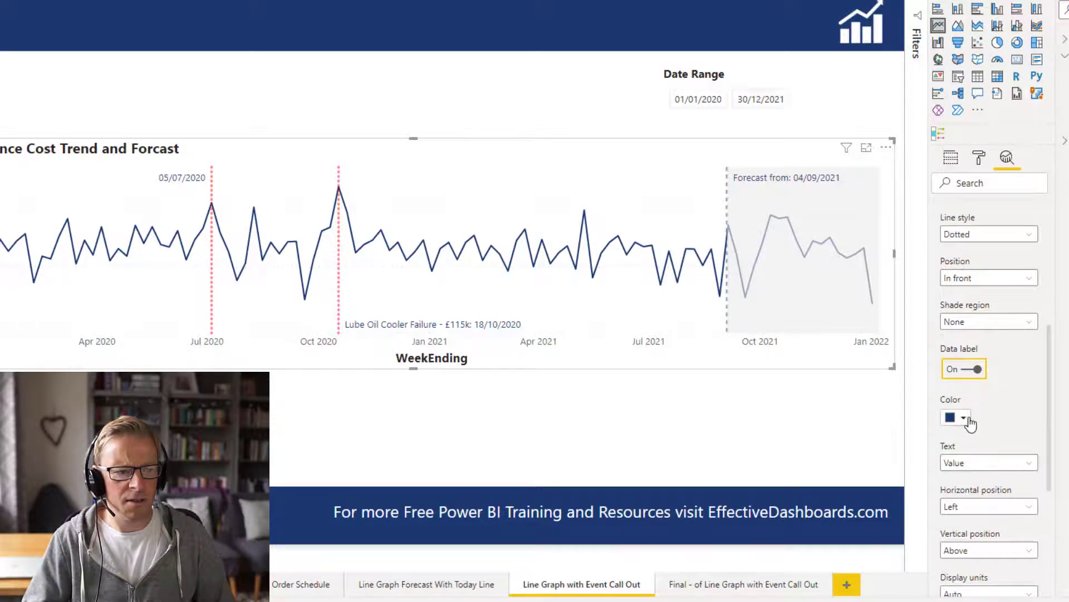
left_click_drag(1052, 388, 1058, 459)
left_click(986, 273)
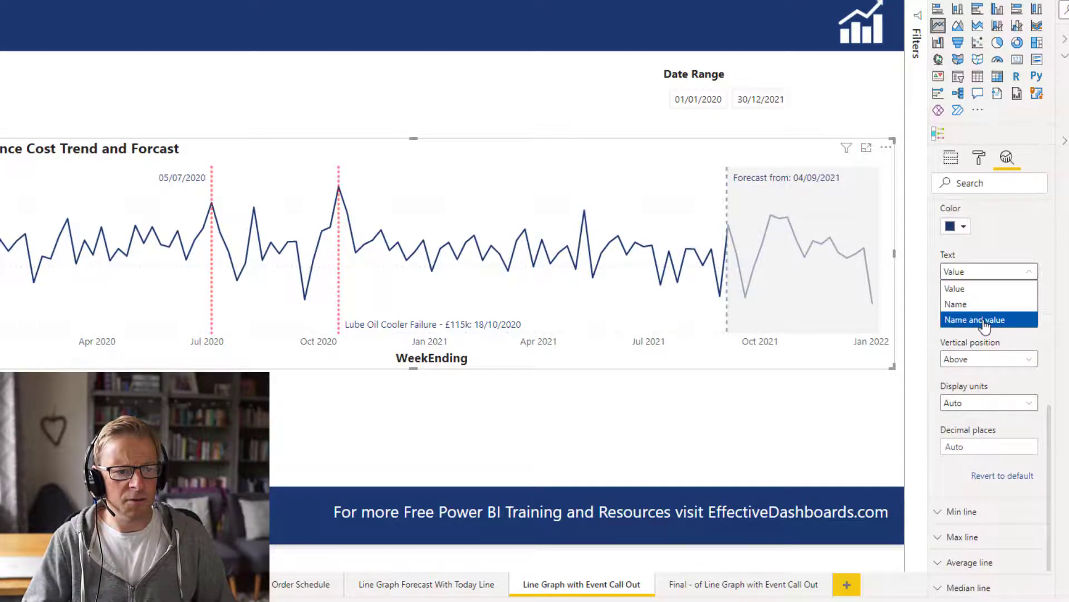
left_click(986, 319)
left_click(989, 361)
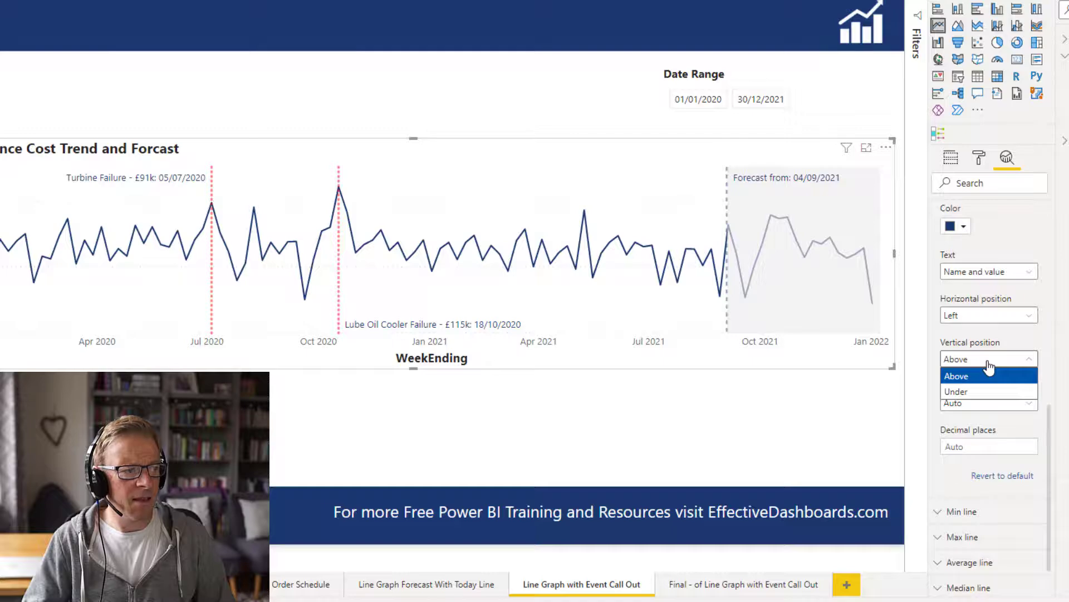
left_click(301, 101)
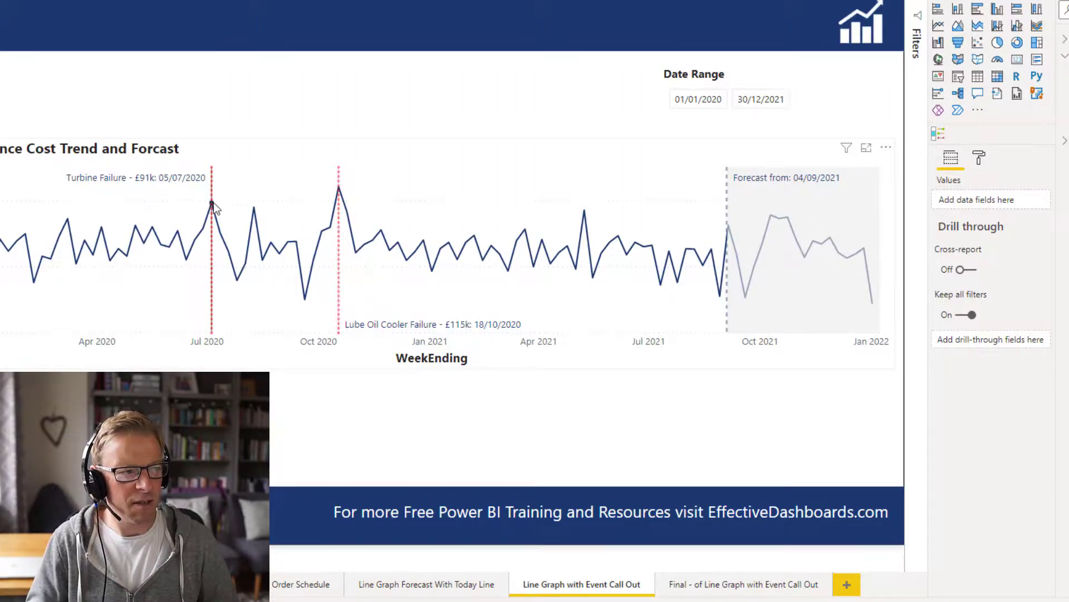
mouse_move(342, 196)
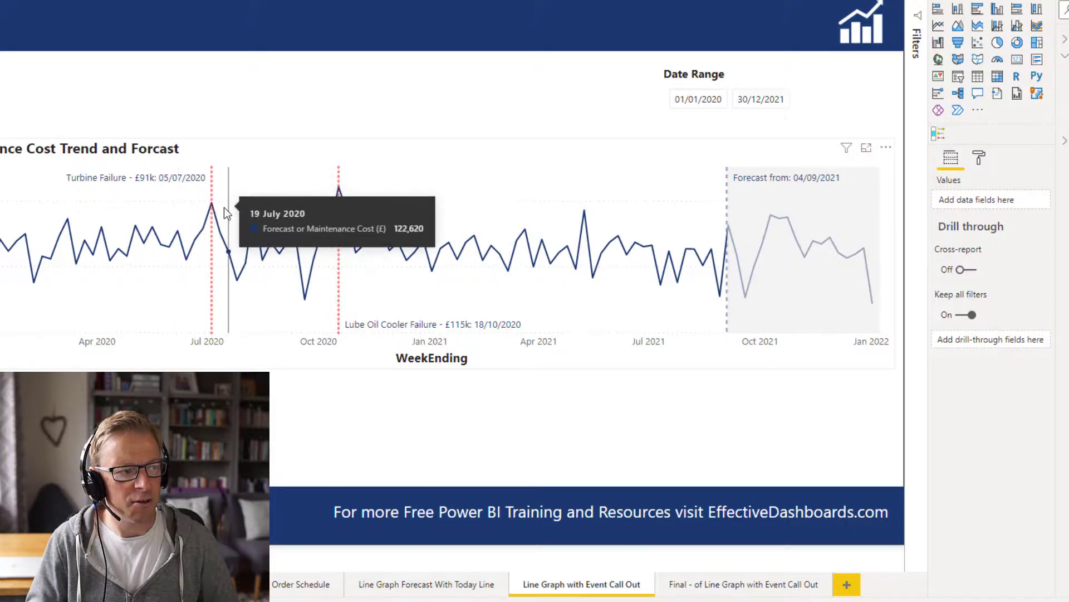